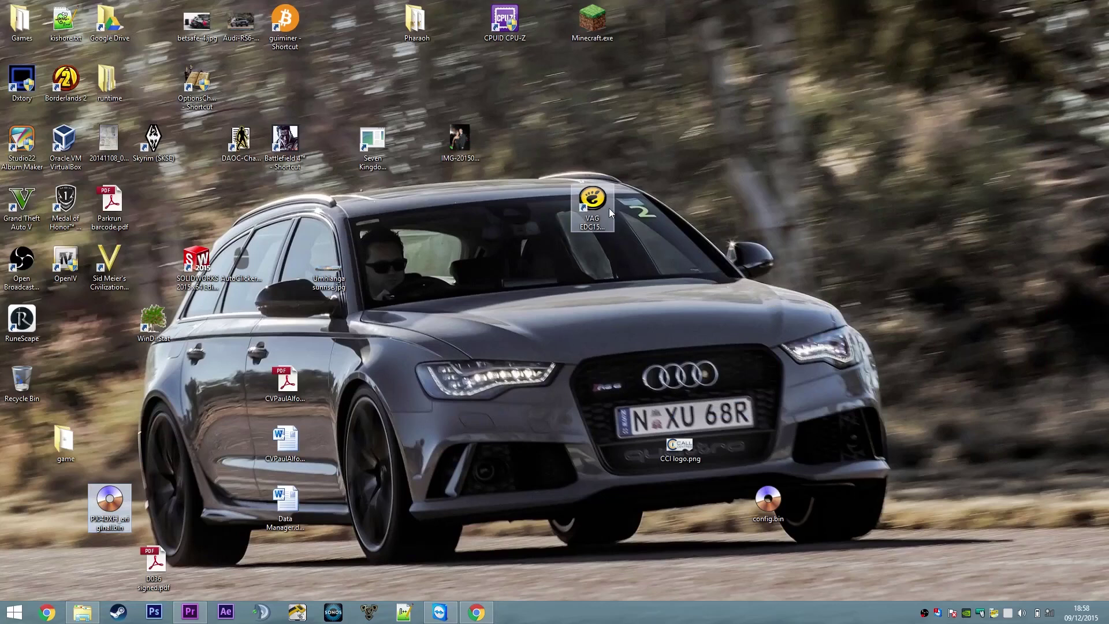
# Step: Launch VAG EDC15P+ Suite, open PJ04DXH_original.bin and browse its detected maps
pyautogui.click(594, 201)
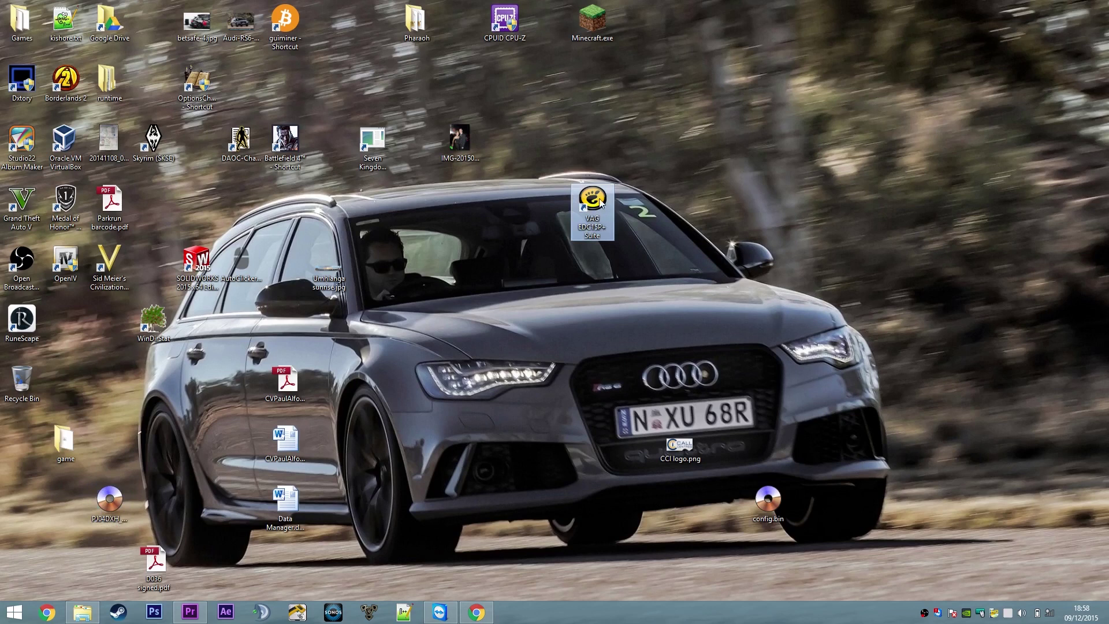
pyautogui.doubleClick(599, 198)
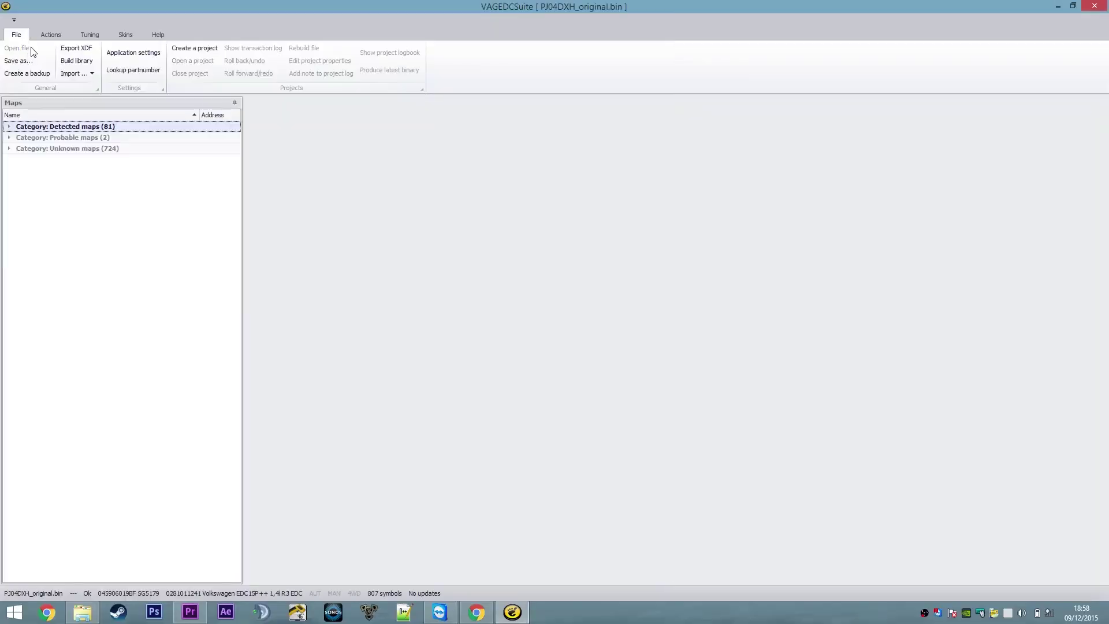
pyautogui.click(17, 50)
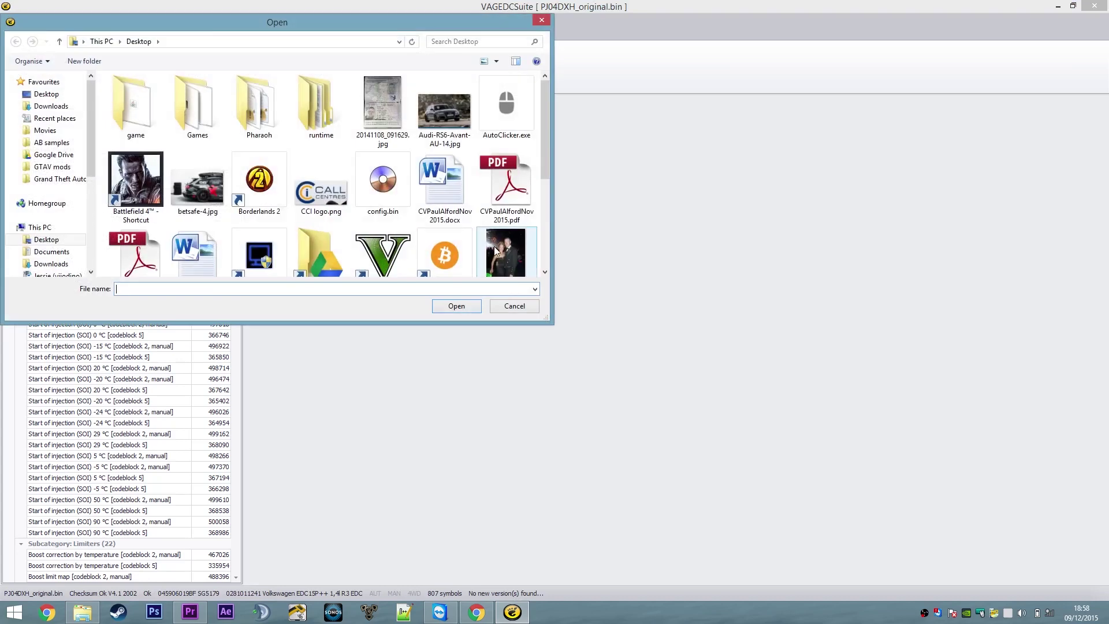
pyautogui.doubleClick(528, 154)
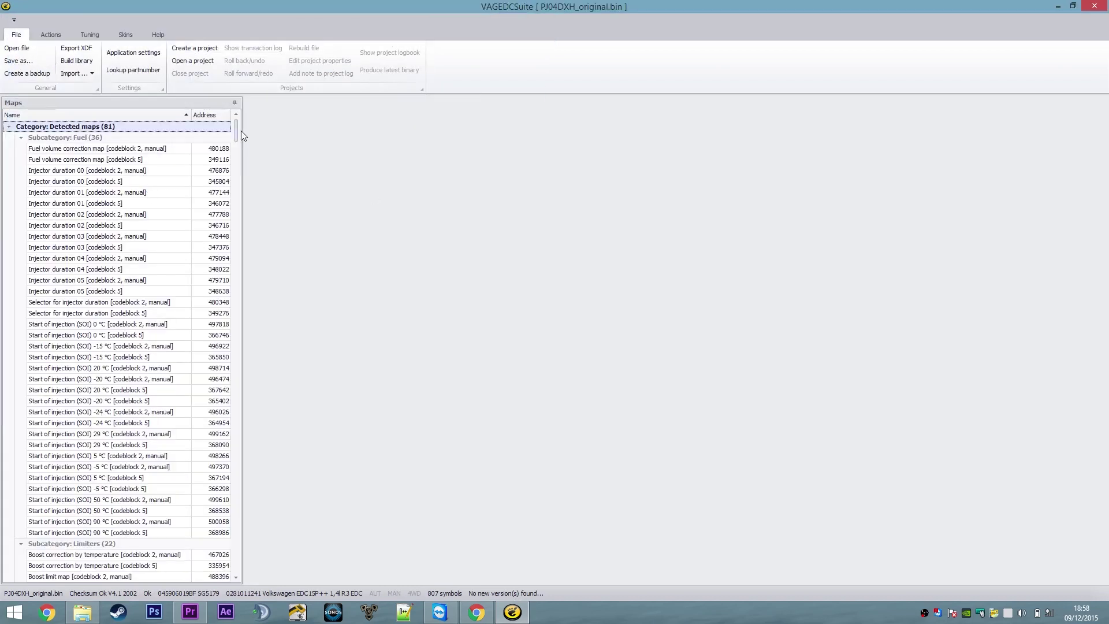
pyautogui.scroll(-6, 144, 191)
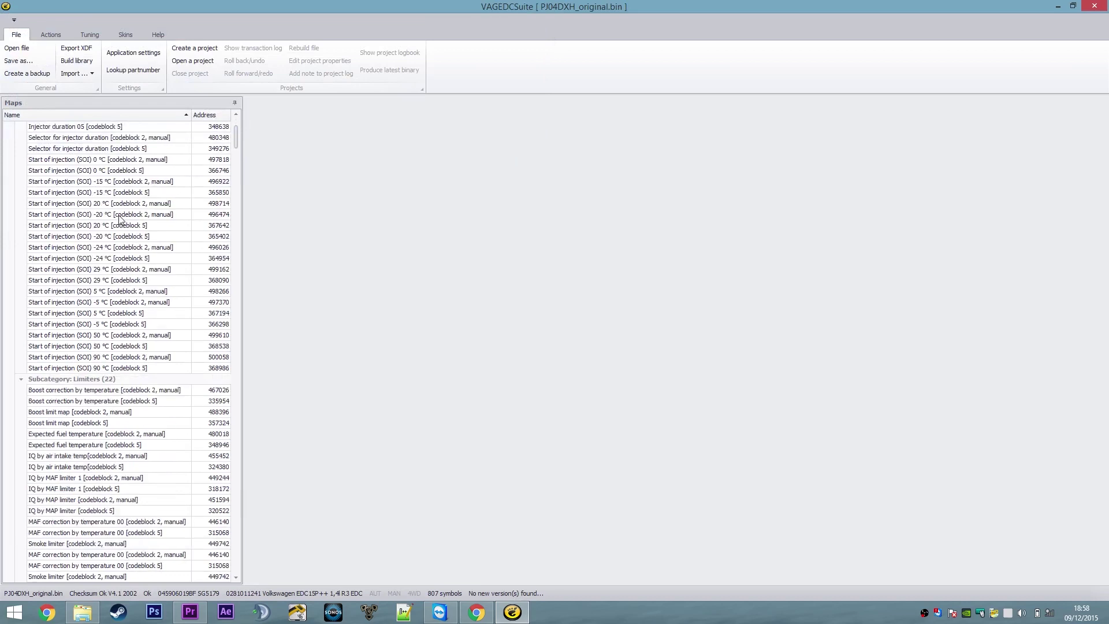
# Step: Return to the desktop and open PJ04DXH_original.bin in Notepad++
pyautogui.press('super+d')
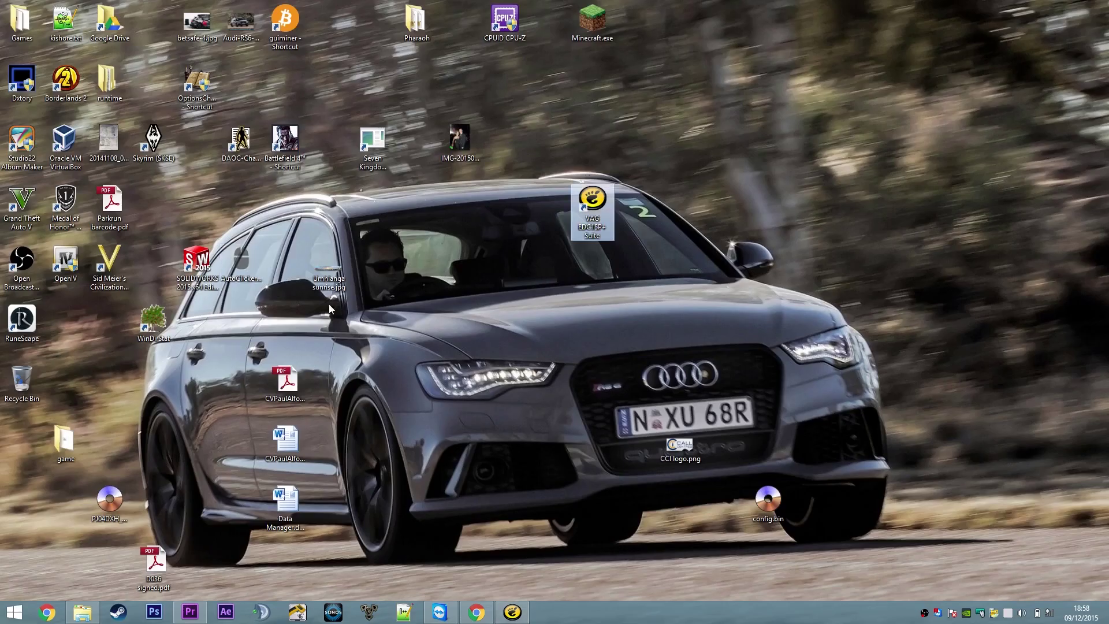
pyautogui.rightClick(110, 500)
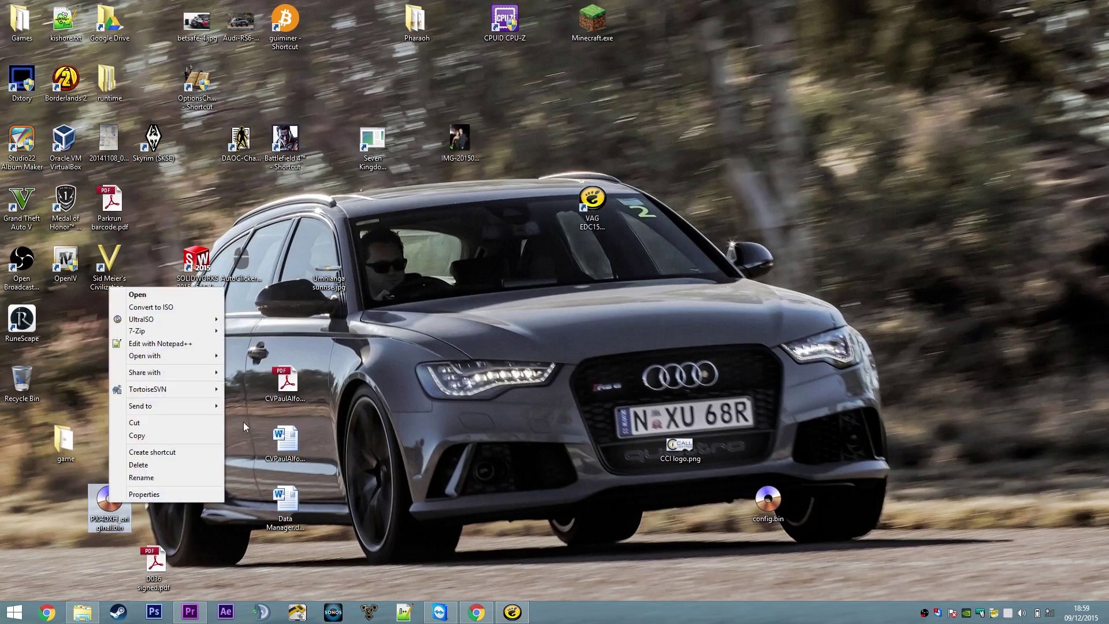
pyautogui.click(193, 345)
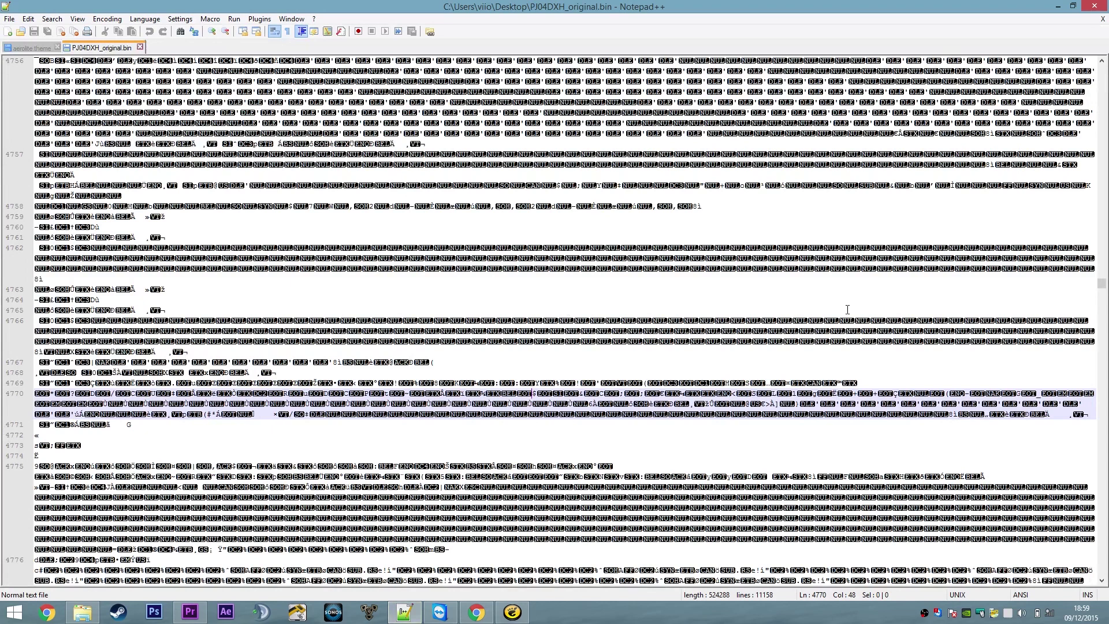
# Step: Look through the raw contents of PJ04DXH_original.bin and close Notepad++
pyautogui.click(644, 232)
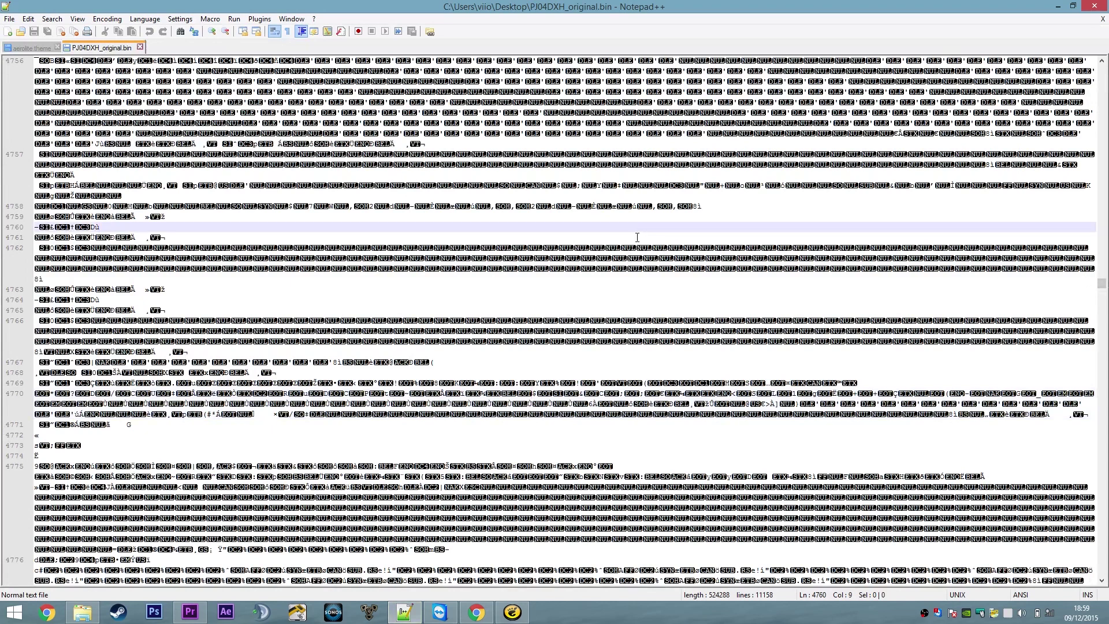
pyautogui.scroll(-20, 751, 273)
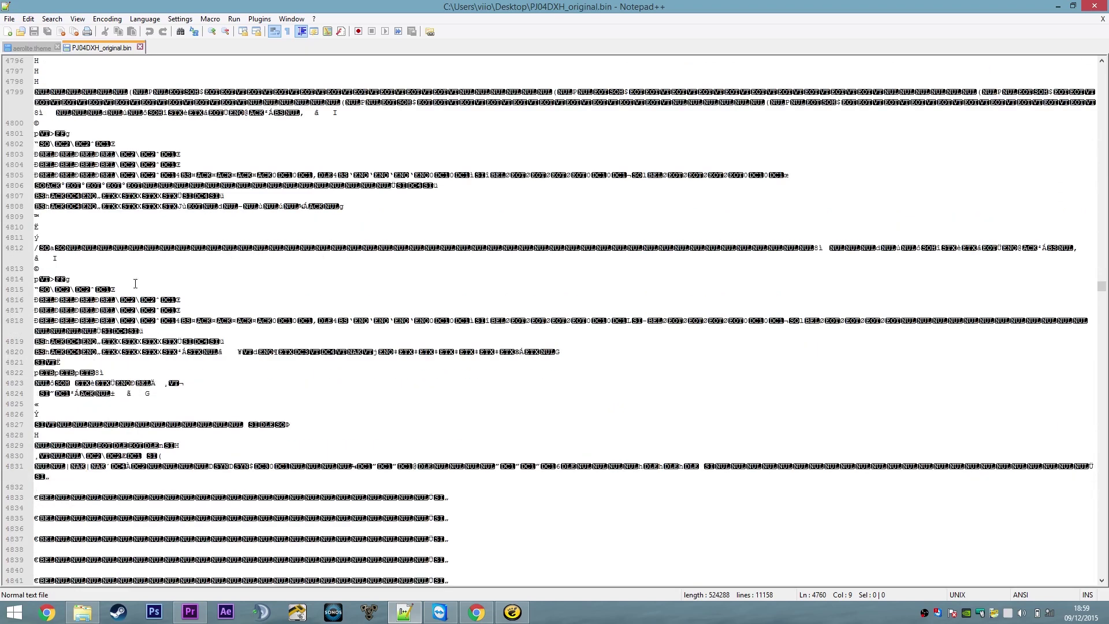
pyautogui.scroll(-7, 613, 310)
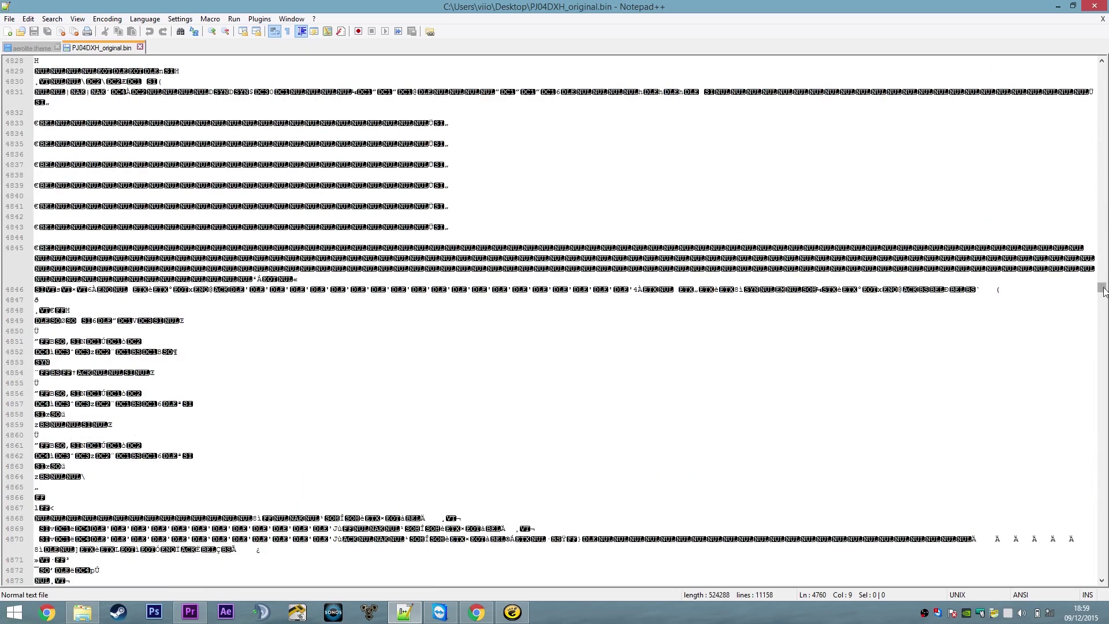
pyautogui.moveTo(1102, 289); pyautogui.dragTo(1053, 485)
pyautogui.click(1094, 6)
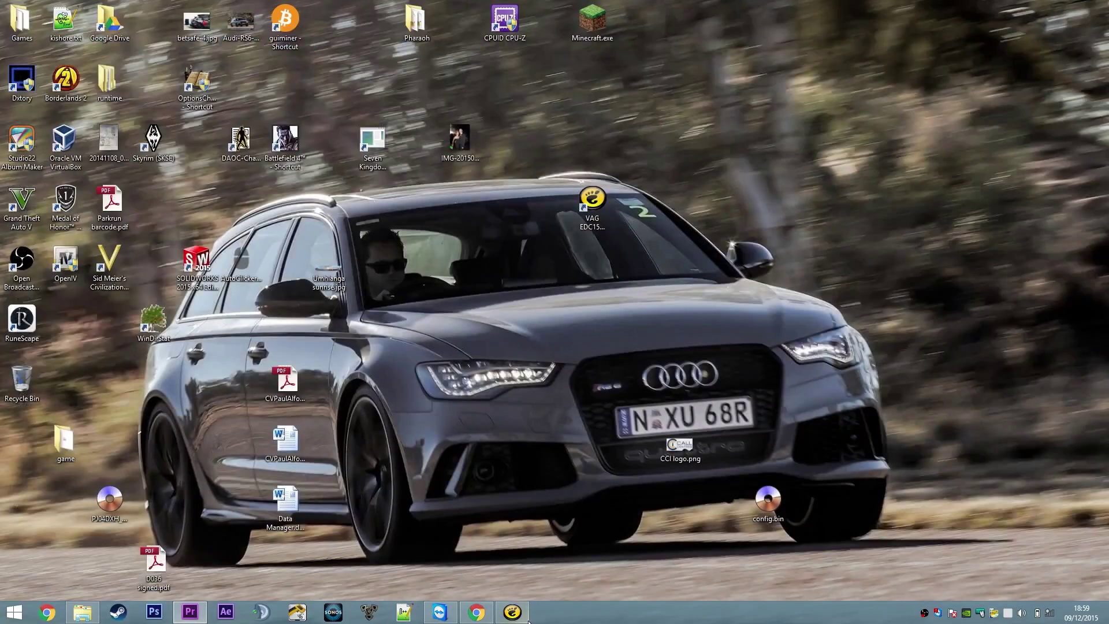
# Step: Switch back to VAGEDCSuite, view the unknown map 2D 00054518 C5D6 and close it
pyautogui.click(513, 612)
pyautogui.doubleClick(115, 280)
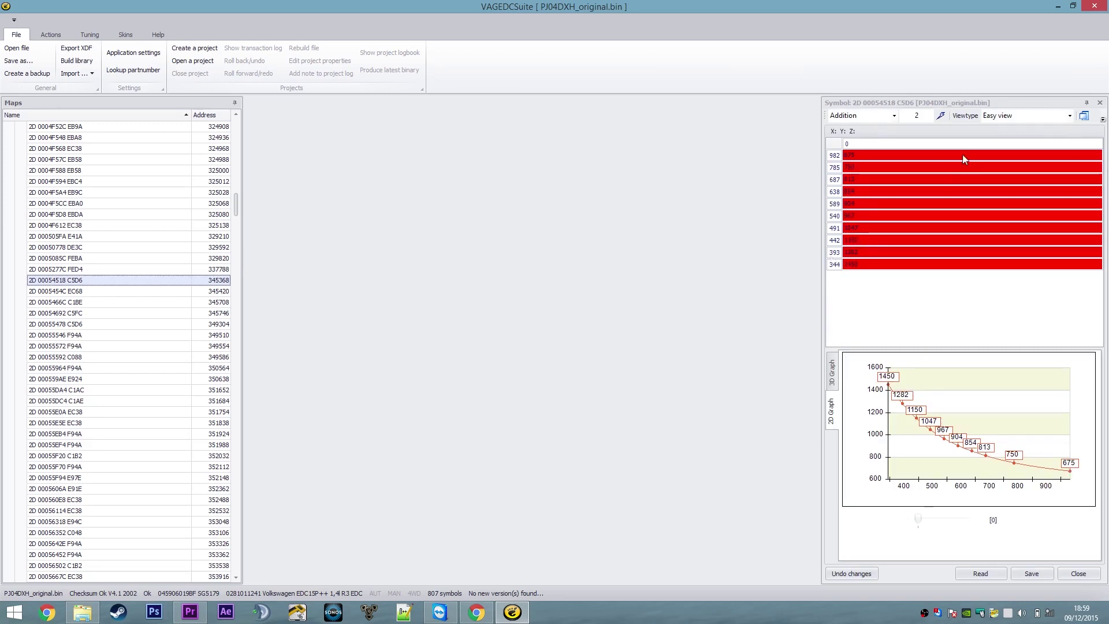
pyautogui.click(1099, 103)
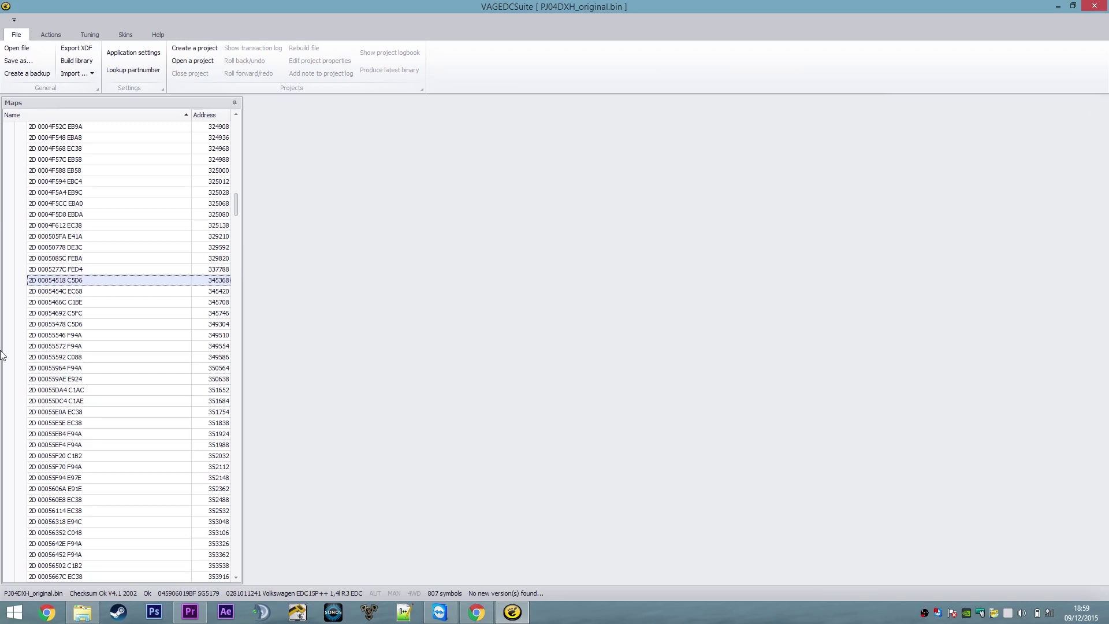
# Step: View the unknown maps 2D 00055592 C088, 2D 00055EF4 F94A and 2D 00055F94 E97E, and close all three
pyautogui.doubleClick(68, 358)
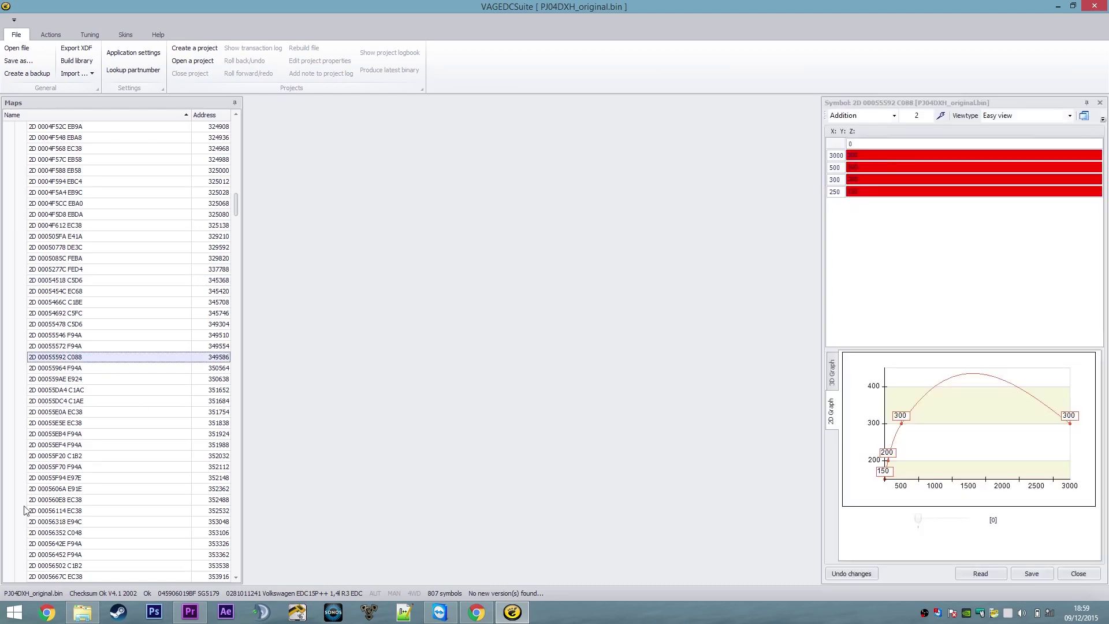
pyautogui.doubleClick(46, 445)
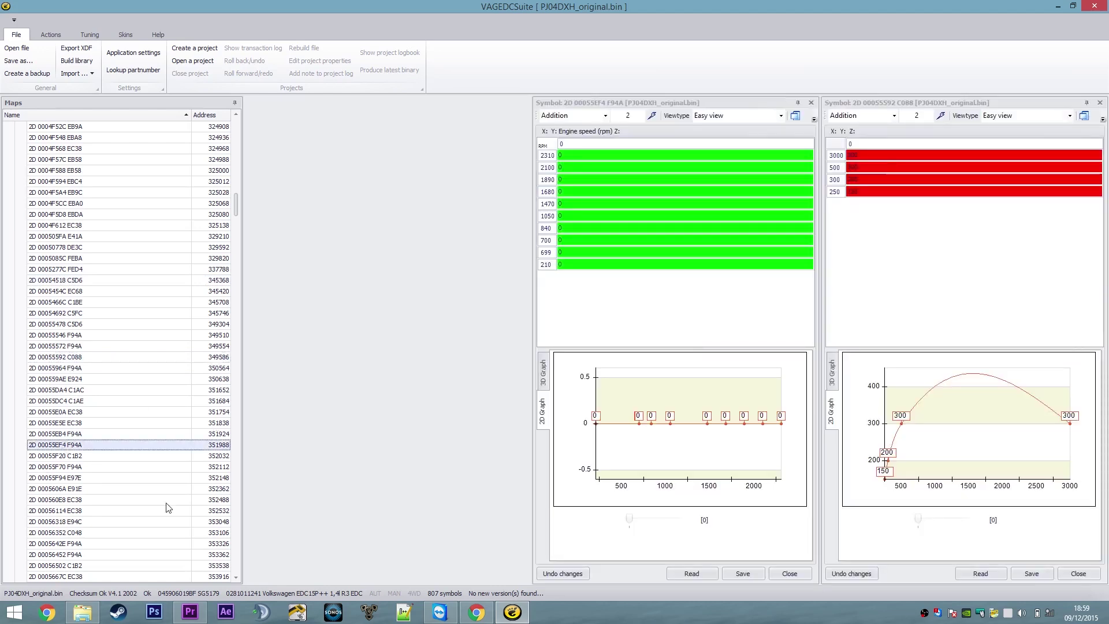
pyautogui.doubleClick(114, 479)
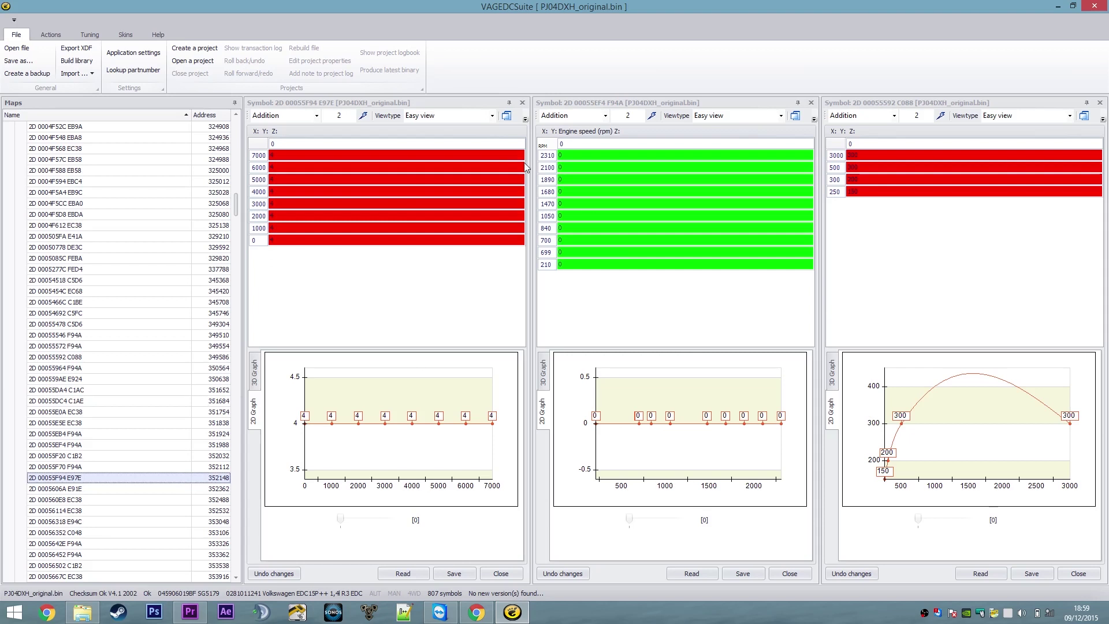
pyautogui.click(522, 103)
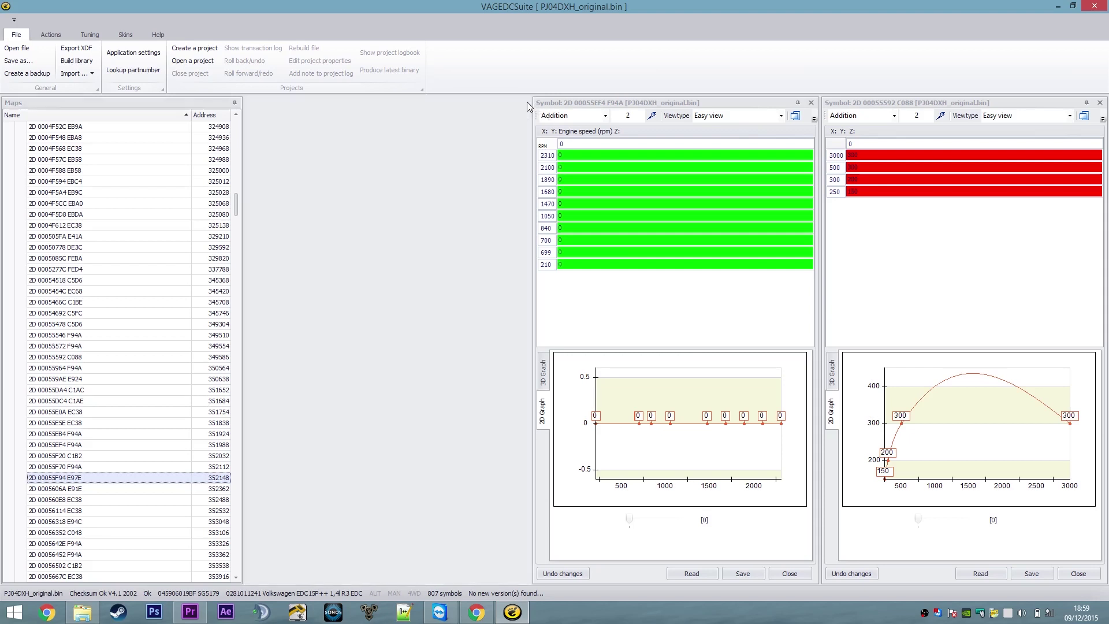
pyautogui.click(811, 103)
pyautogui.click(1100, 103)
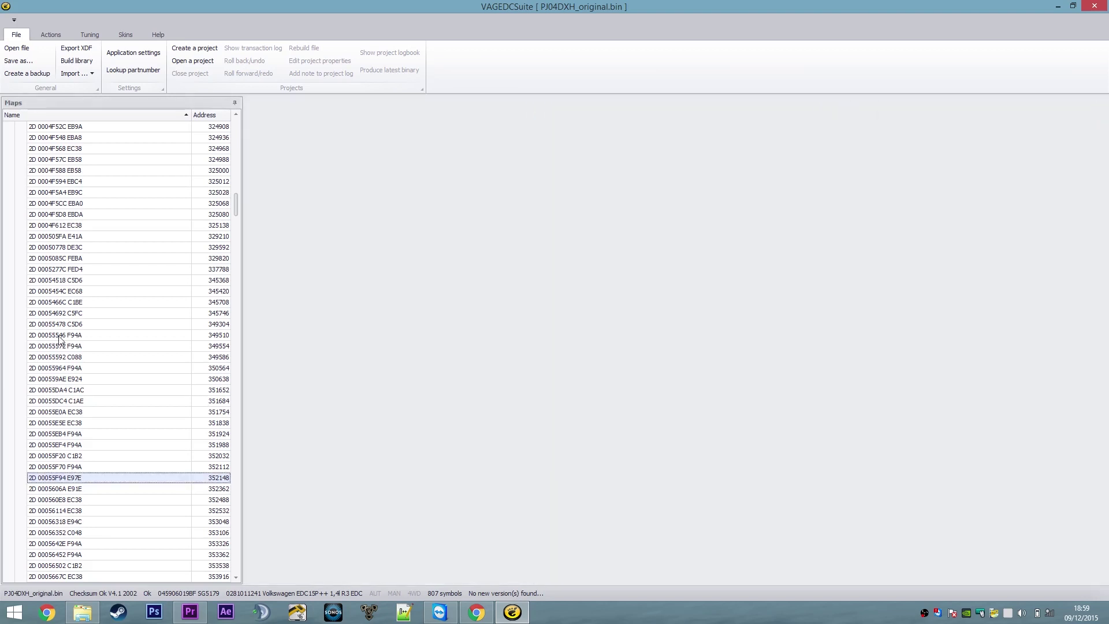
# Step: Find the SVBL Boost limiter maps among the limiters and keep only the codeblock 2, manual one open
pyautogui.scroll(5, 236, 214)
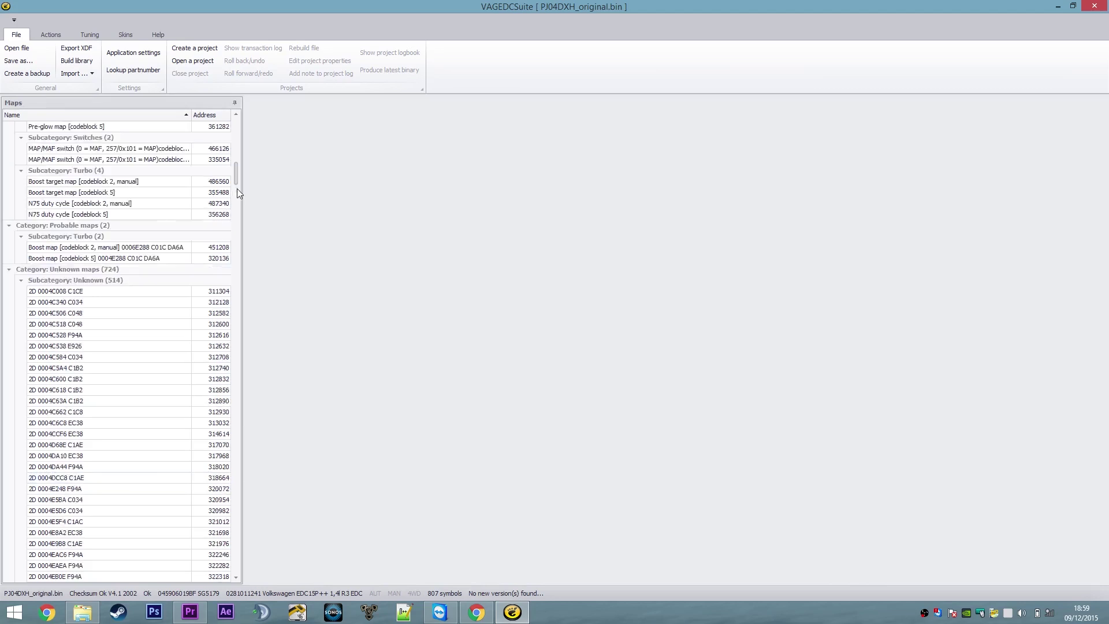
pyautogui.scroll(-6, 162, 445)
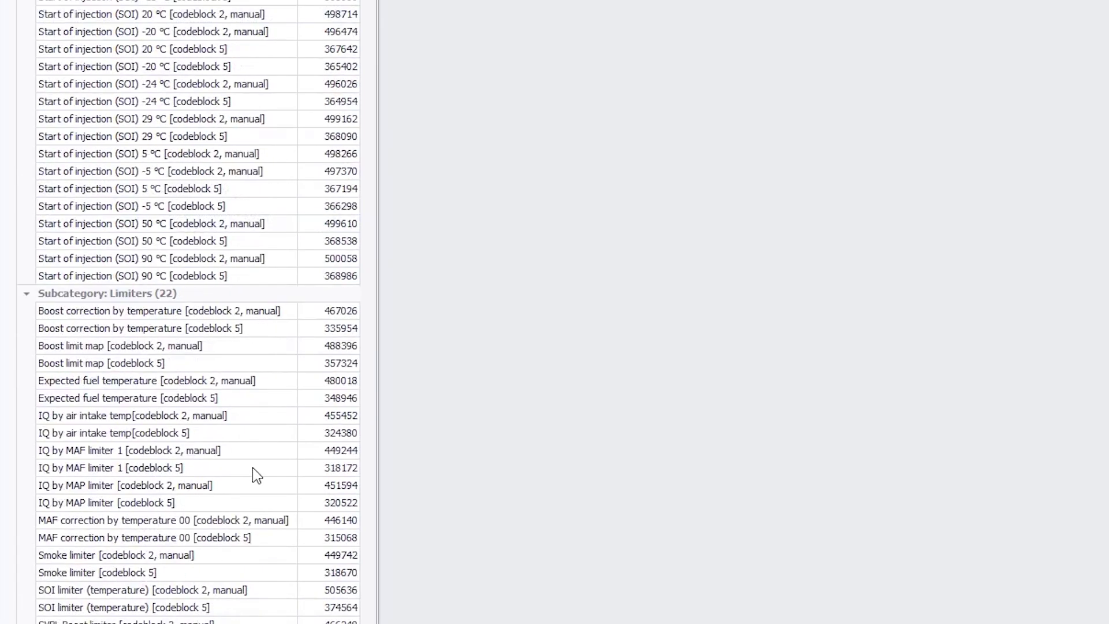
pyautogui.scroll(-6, 252, 467)
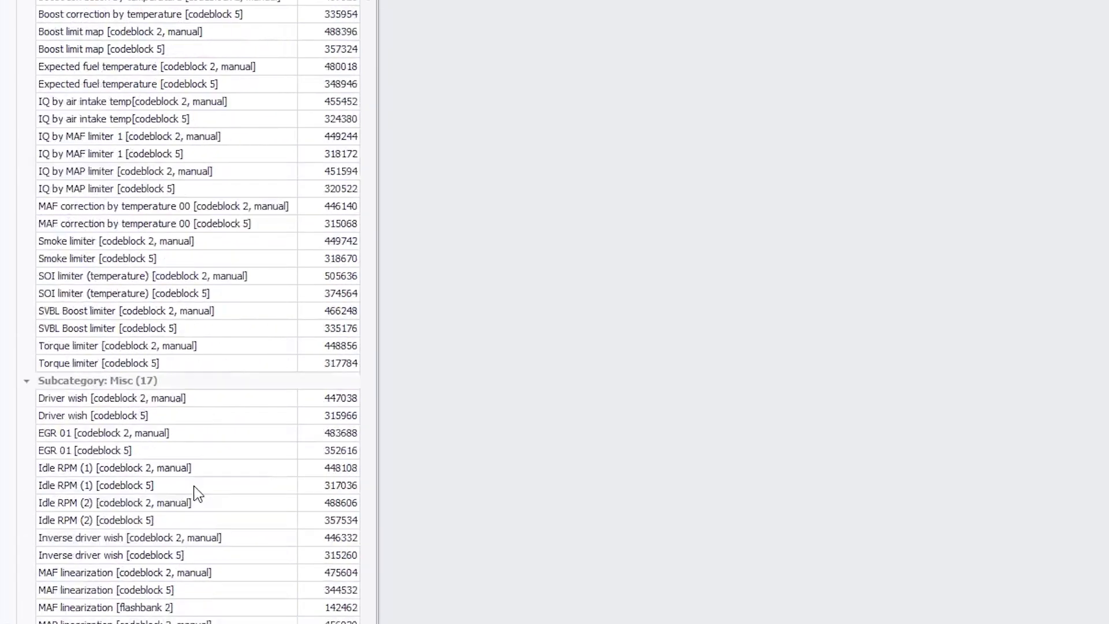
pyautogui.scroll(2, 185, 494)
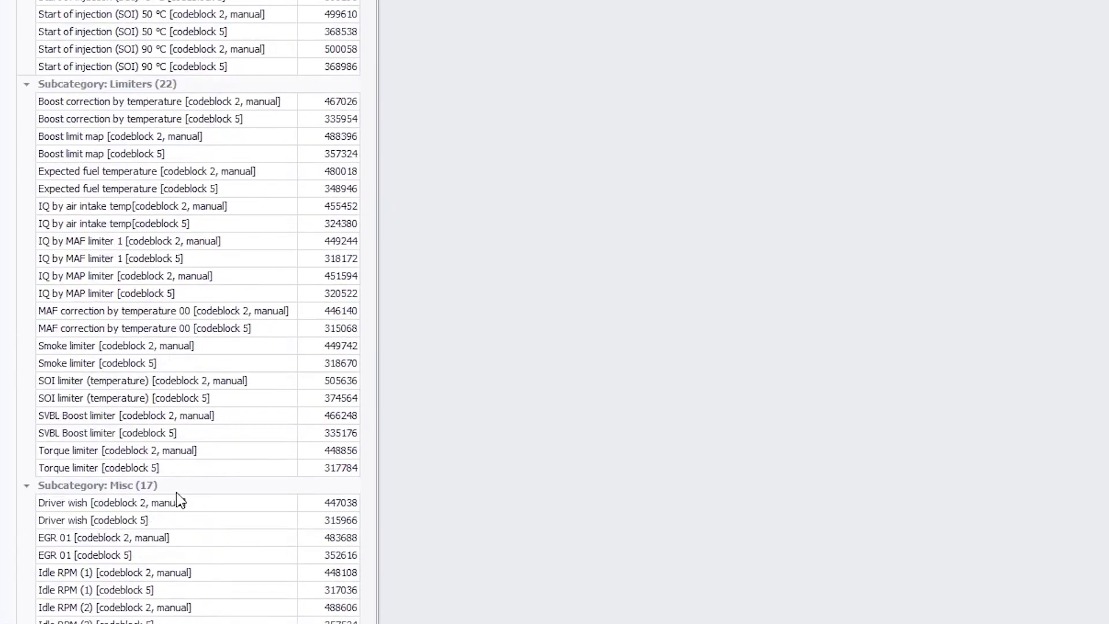
pyautogui.click(132, 416)
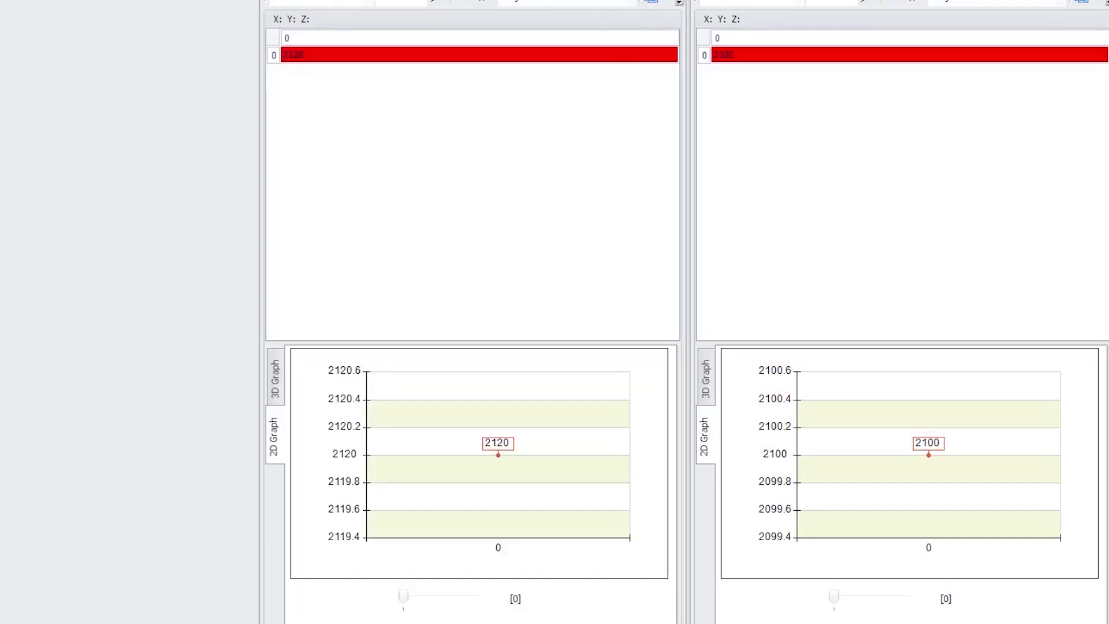
pyautogui.click(931, 3)
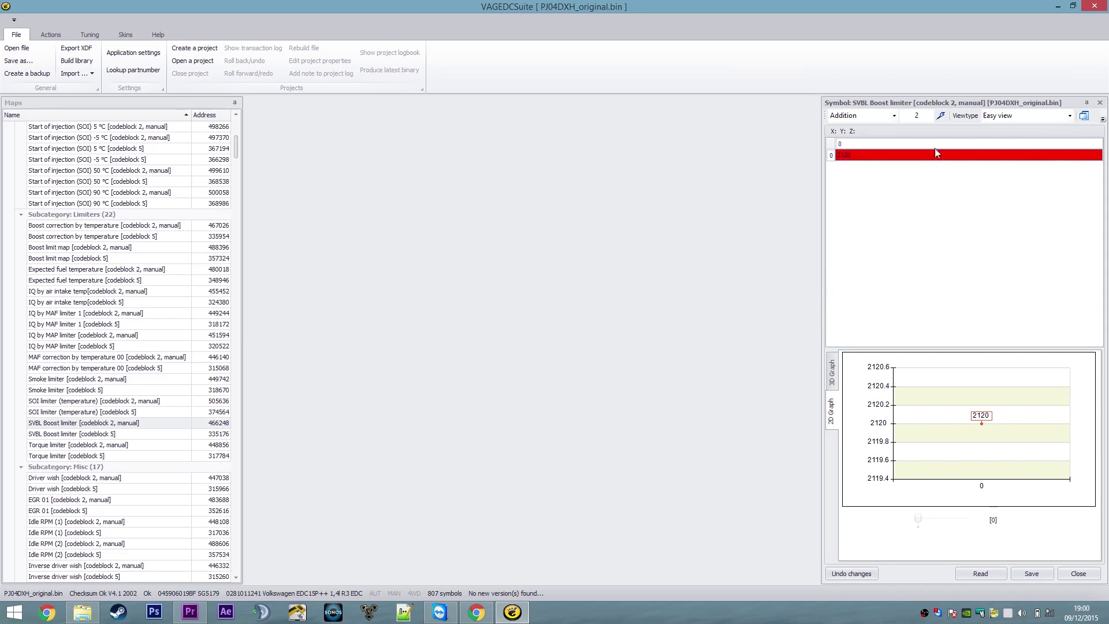
# Step: Open the Boost limit map [codeblock 5] and widen its viewer to show the table at full width
pyautogui.click(81, 446)
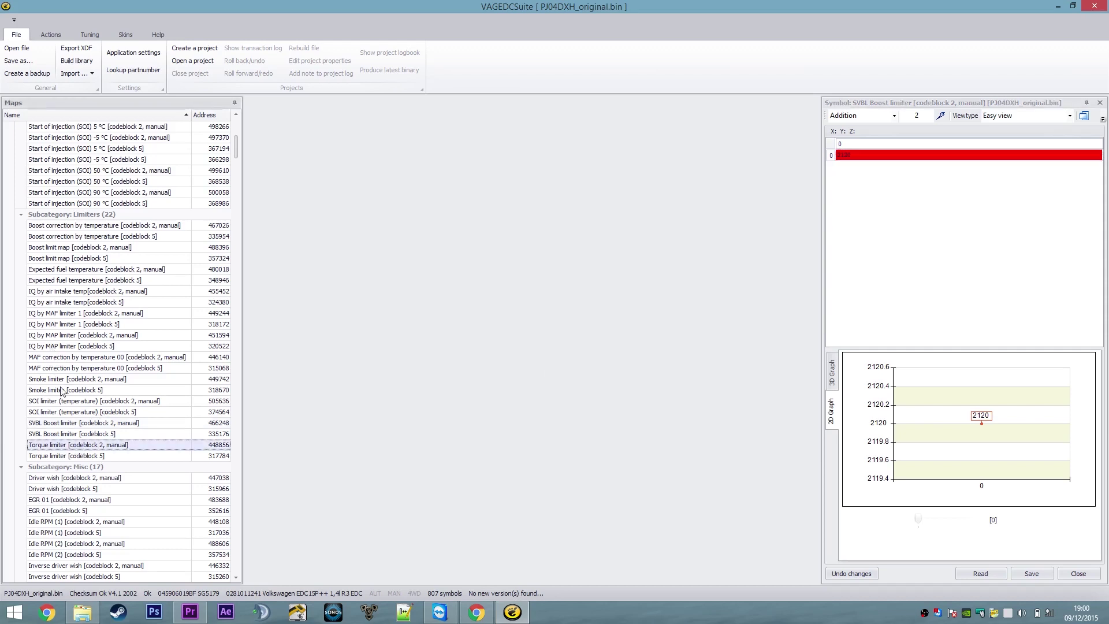
pyautogui.doubleClick(75, 258)
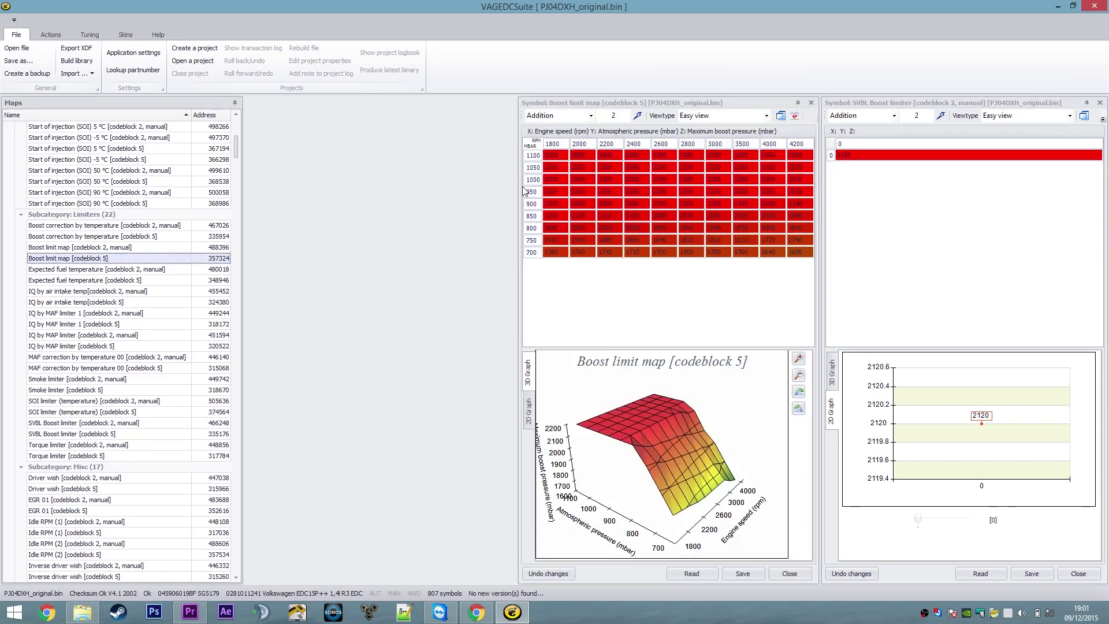
pyautogui.moveTo(518, 175); pyautogui.dragTo(300, 200)
# Step: Examine the boost limits for 900 to 1100 mbar atmospheric pressure and compare them with the SVBL Boost limiter value
pyautogui.moveTo(340, 157); pyautogui.dragTo(792, 192)
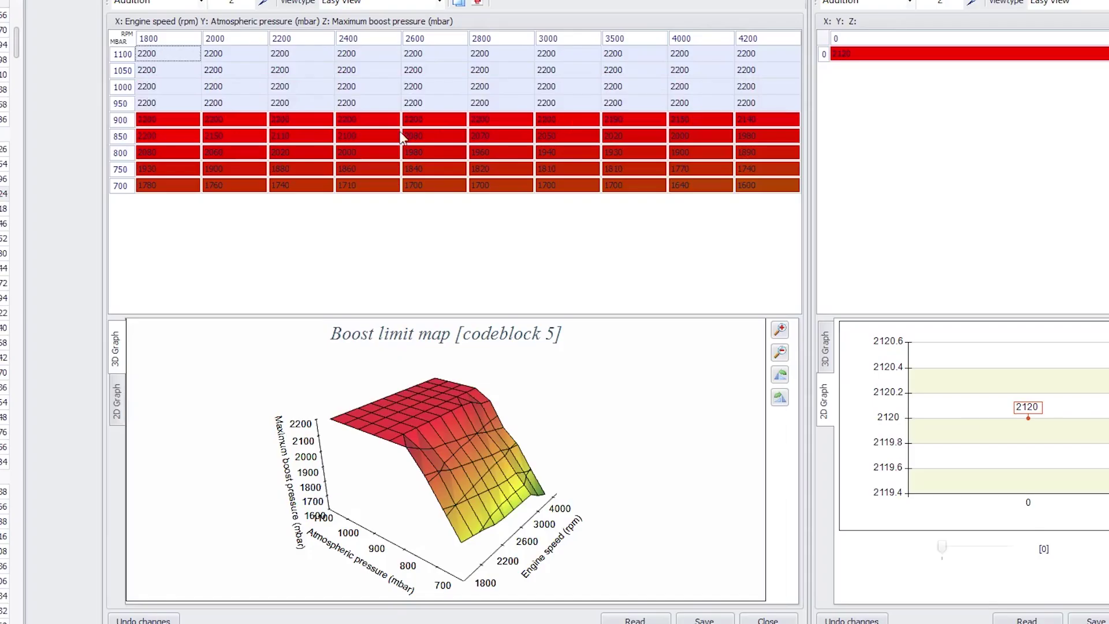
pyautogui.moveTo(187, 121); pyautogui.dragTo(565, 58)
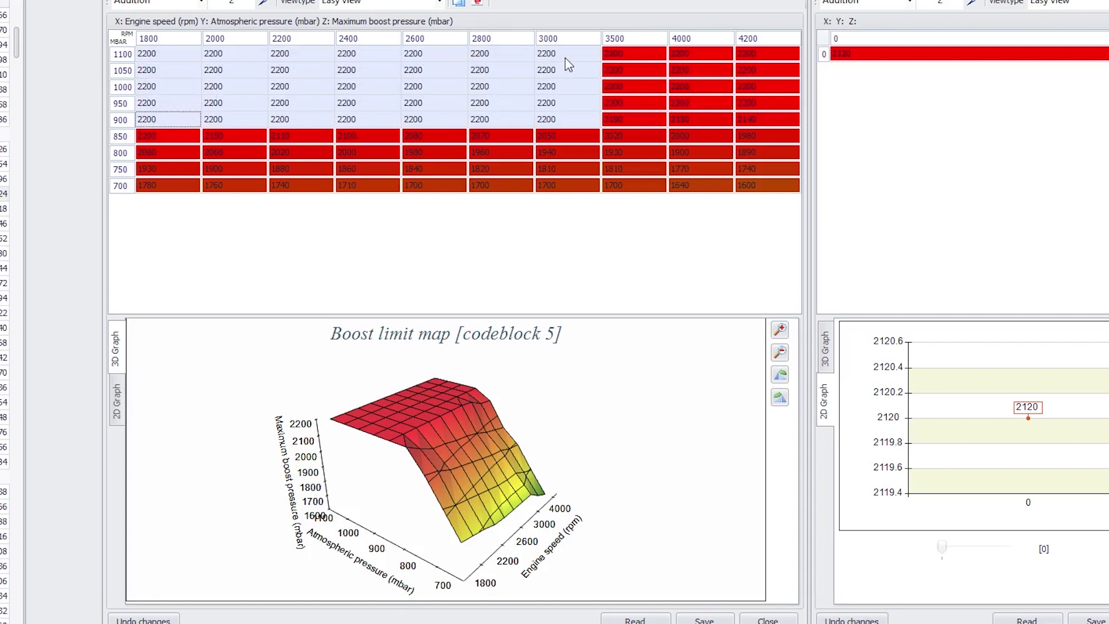
pyautogui.click(466, 102)
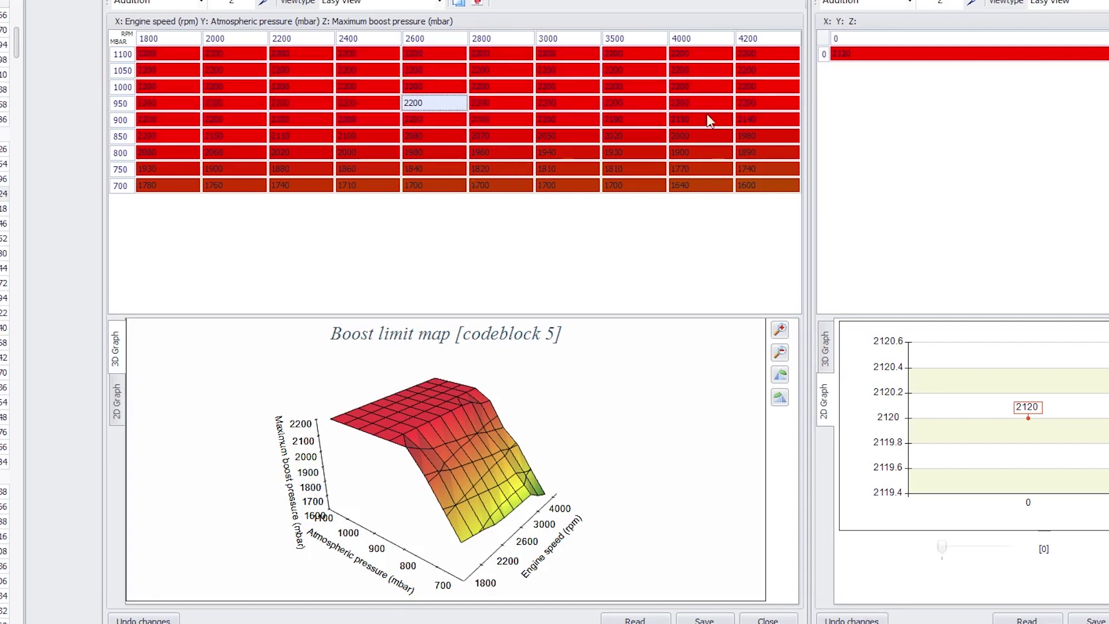
pyautogui.doubleClick(893, 55)
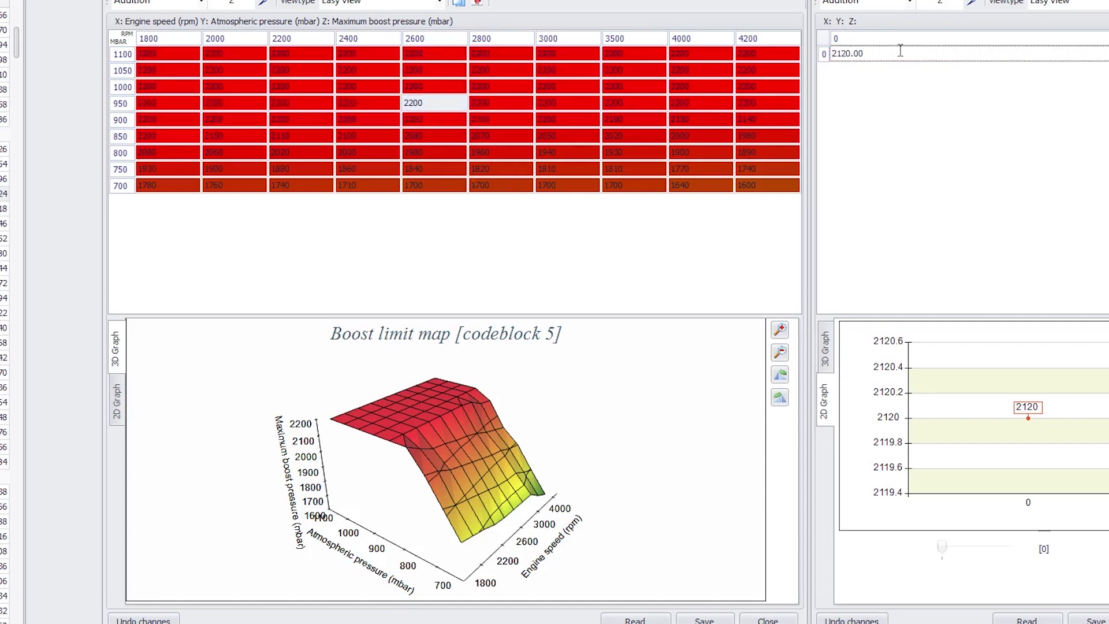
pyautogui.moveTo(901, 51); pyautogui.dragTo(827, 68)
# Step: Highlight the 900 to 1100 mbar rows, the 850 mbar cells up to 2400 rpm, and all rows from 2200 to 3000 rpm
pyautogui.keyDown('shift'); pyautogui.click(757, 122); pyautogui.keyUp('shift')
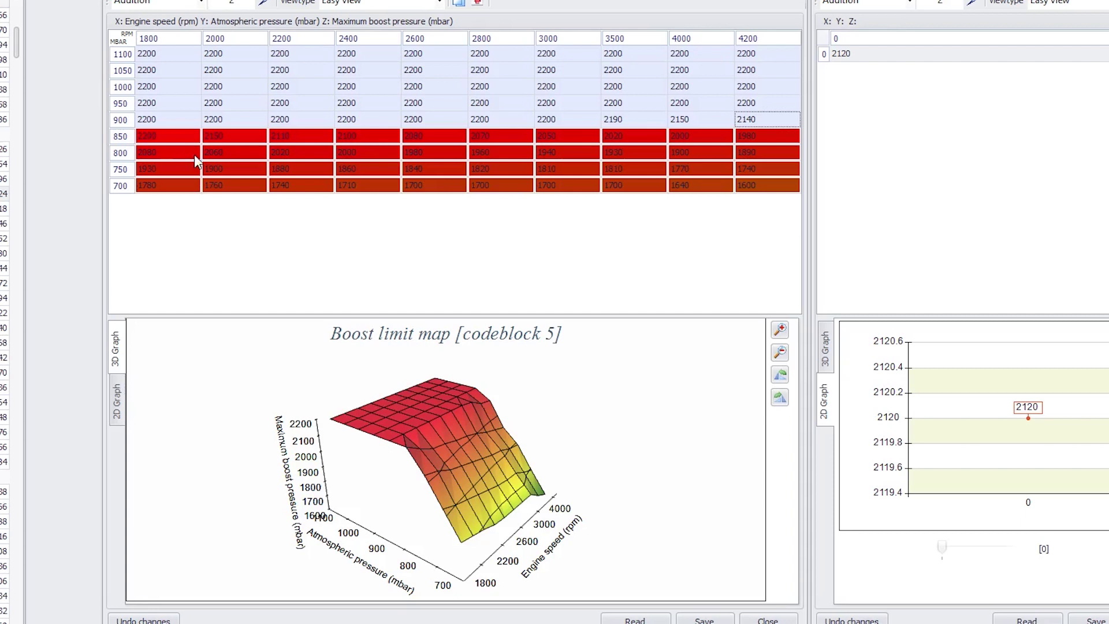
pyautogui.keyDown('ctrl'); pyautogui.click(173, 138); pyautogui.keyUp('ctrl')
pyautogui.keyDown('ctrl'); pyautogui.click(245, 135); pyautogui.keyUp('ctrl')
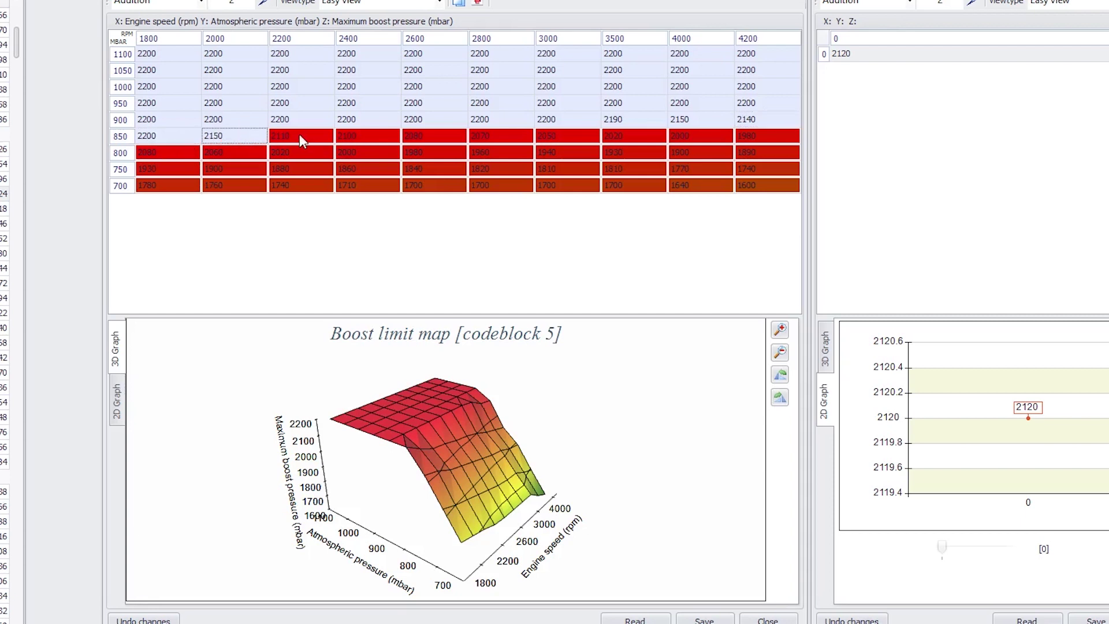
pyautogui.click(383, 136)
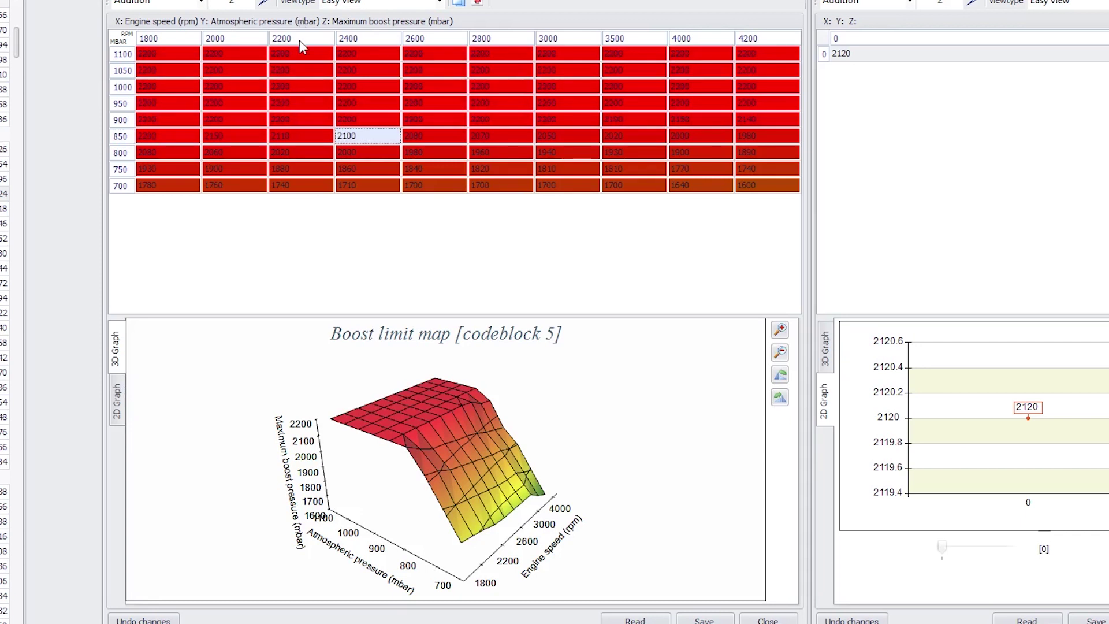
pyautogui.click(291, 53)
pyautogui.keyDown('shift'); pyautogui.click(579, 188); pyautogui.keyUp('shift')
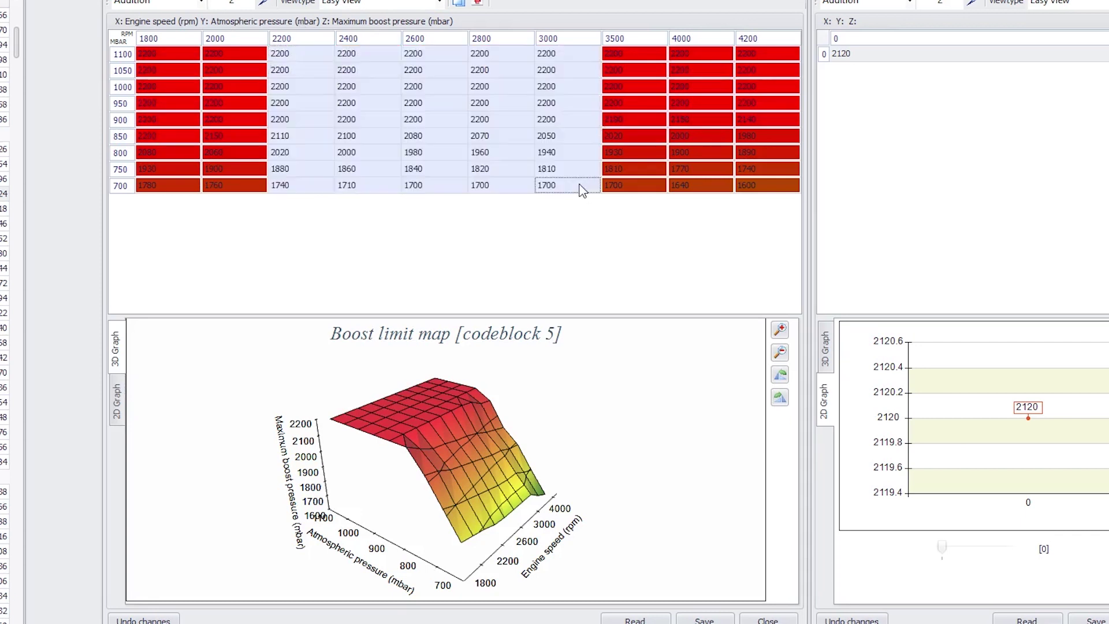
# Step: Add 50 mbar to the highlighted boost limits from 2200 to 3000 rpm and check the raised area in the 3D graph
pyautogui.click(235, 2)
pyautogui.press('BackSpace')
pyautogui.write('50')
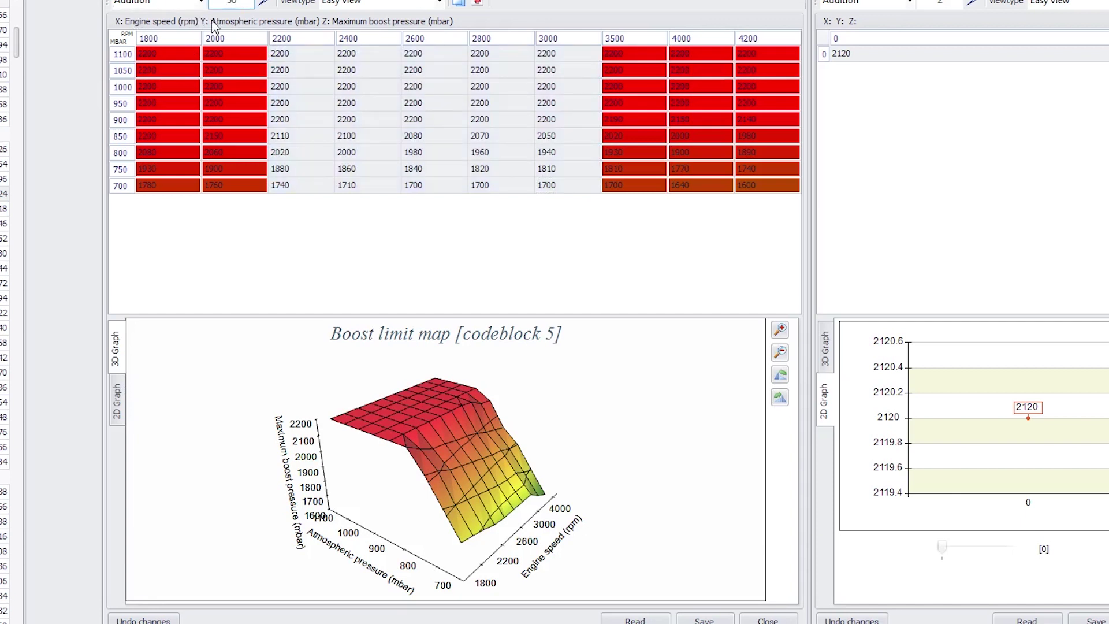
pyautogui.click(264, 3)
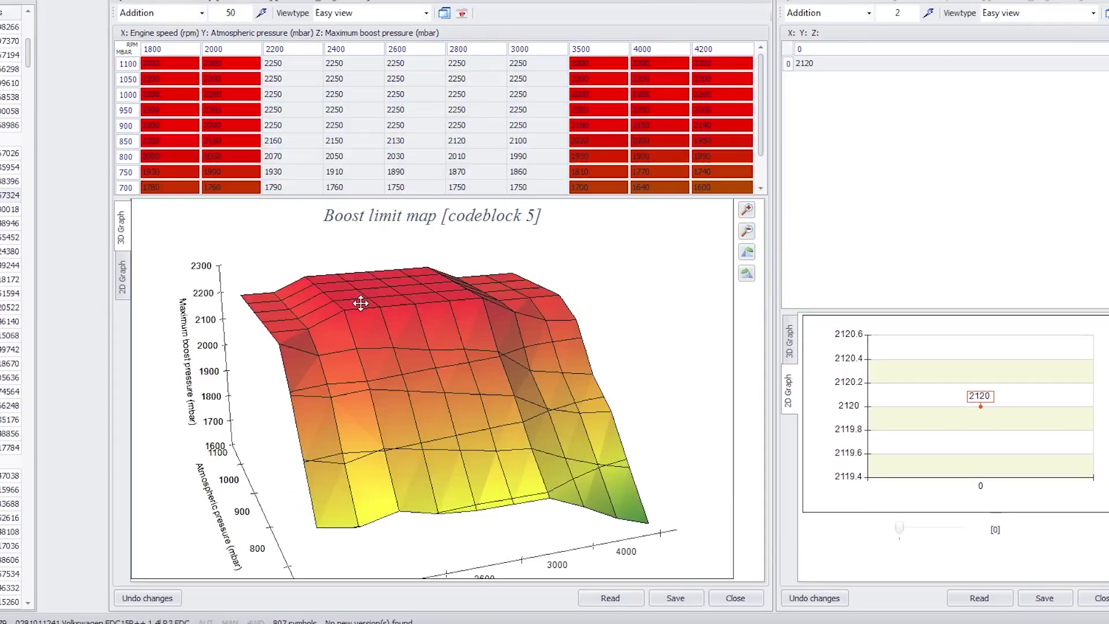
pyautogui.moveTo(361, 302); pyautogui.dragTo(317, 270)
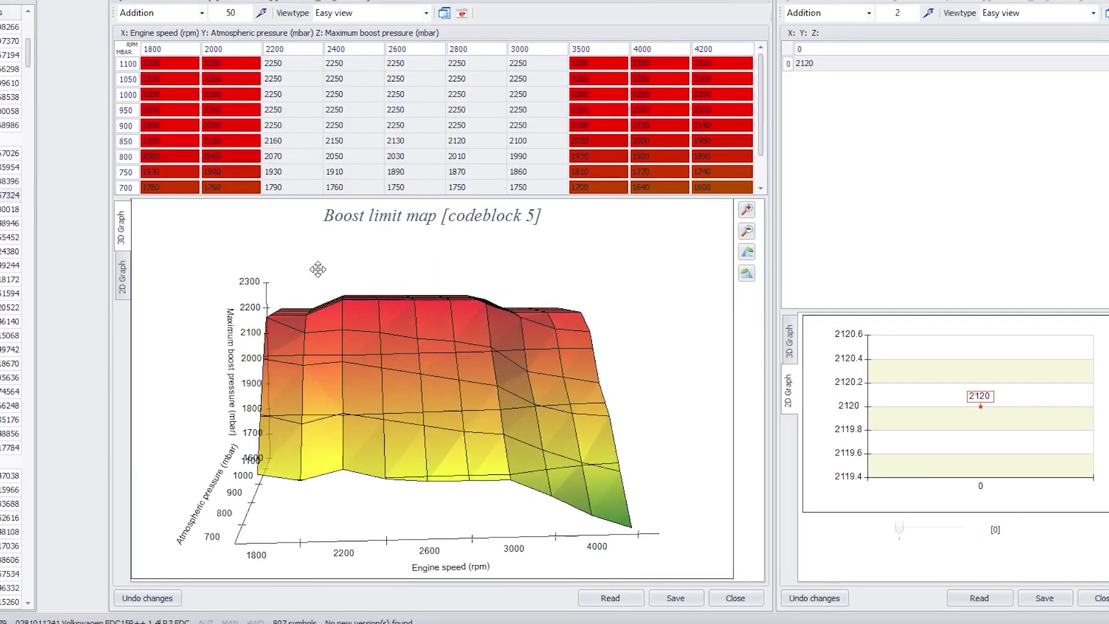
pyautogui.moveTo(391, 572); pyautogui.dragTo(414, 559)
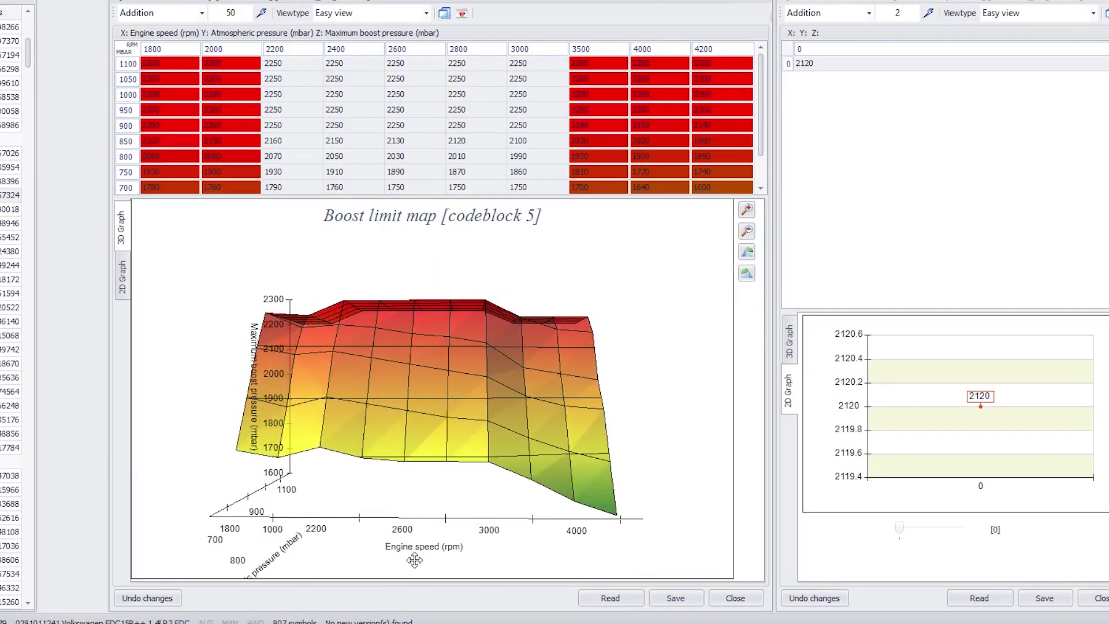
pyautogui.moveTo(364, 445); pyautogui.dragTo(446, 478)
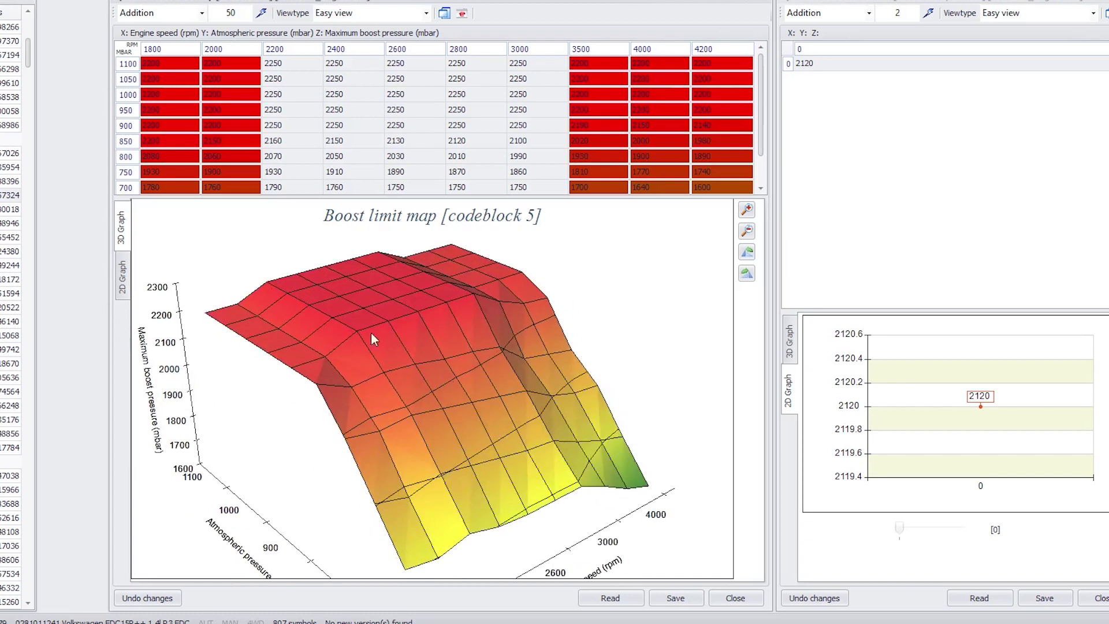
pyautogui.click(287, 110)
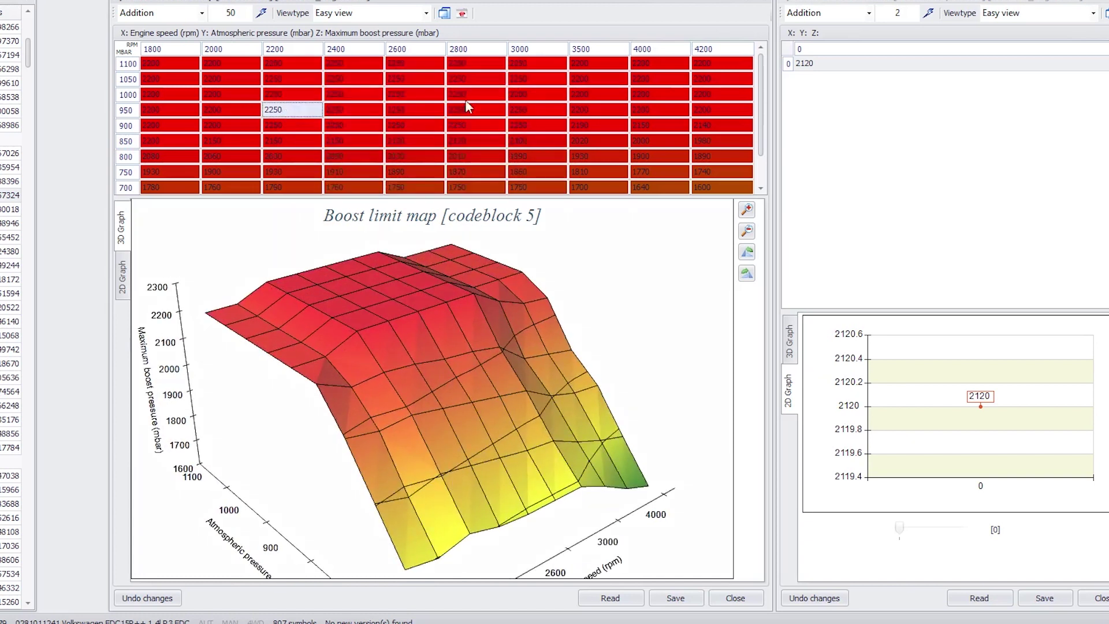
# Step: Set the SVBL Boost limiter to 2250 mbar and enlarge the Boost limit map table to review its rows down to 700 mbar
pyautogui.click(821, 63)
pyautogui.doubleClick(836, 63)
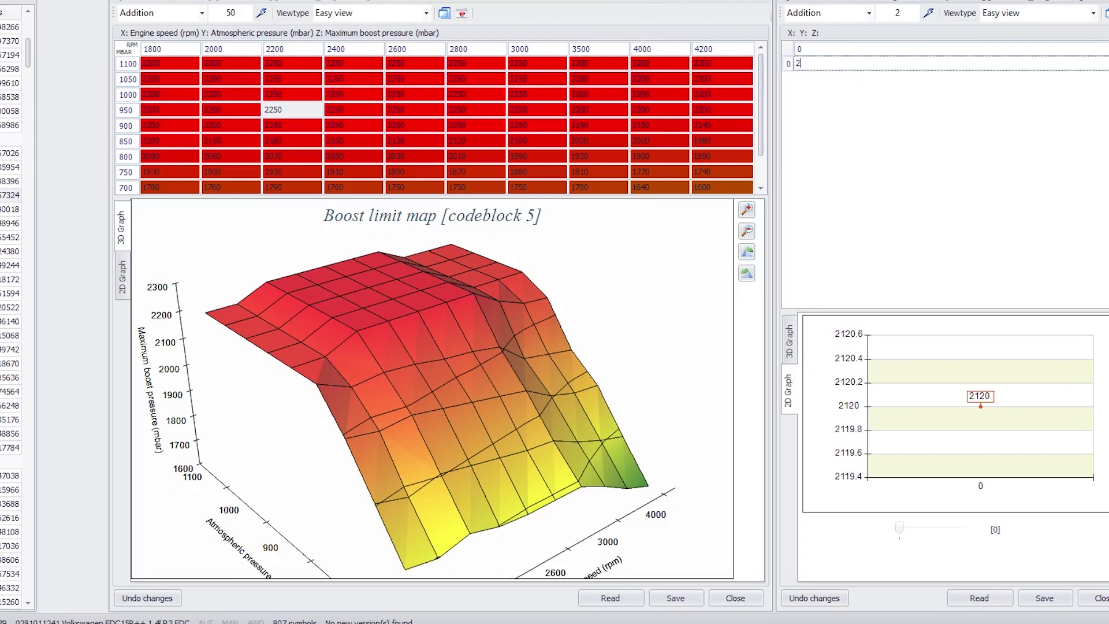
pyautogui.write('2200')
pyautogui.press('Return')
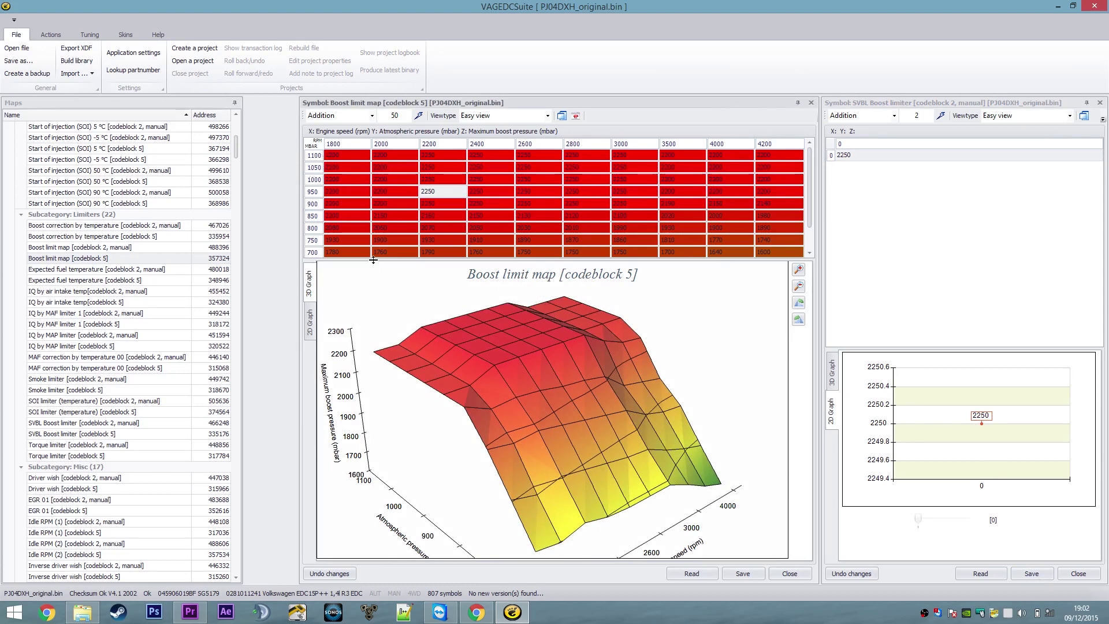
pyautogui.moveTo(373, 260); pyautogui.dragTo(373, 315)
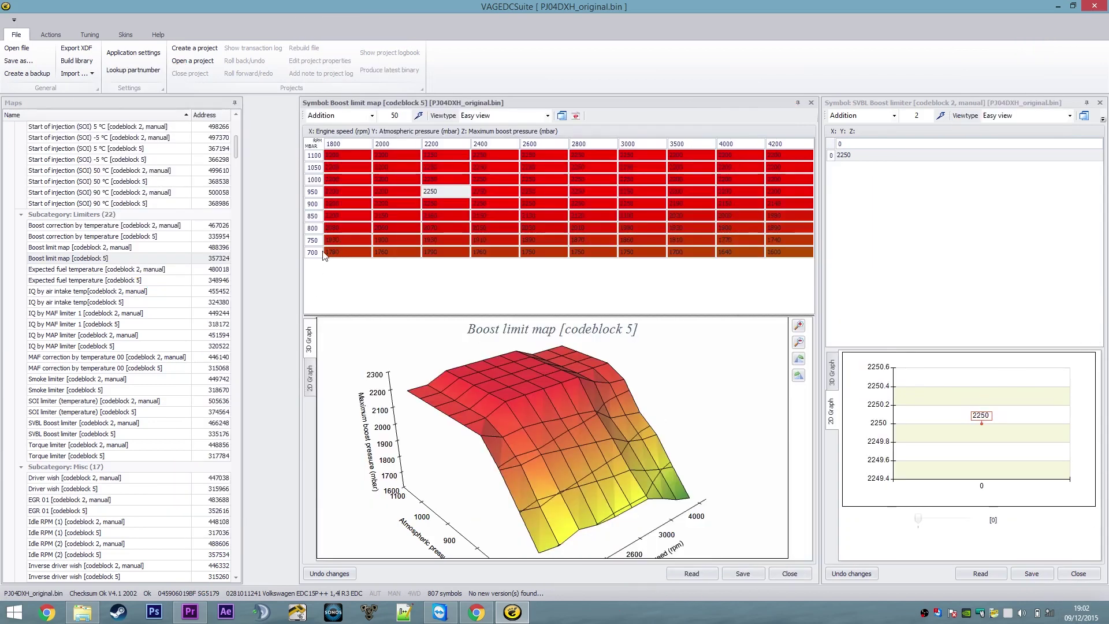
pyautogui.click(324, 255)
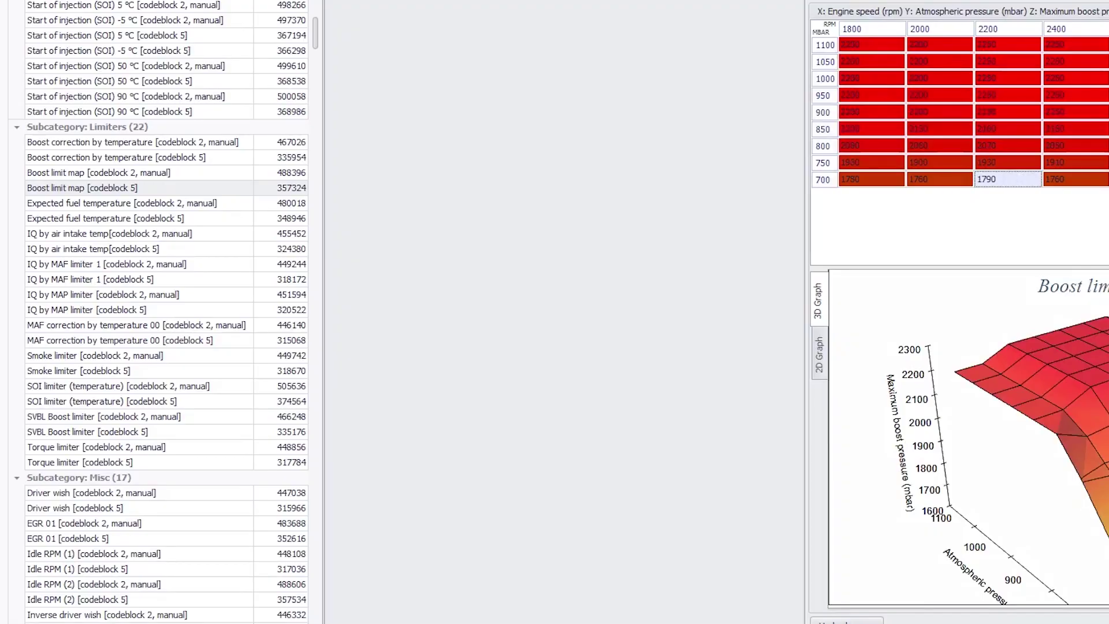
# Step: Close the boost map viewers, open Smoke limiter [codeblock 2, manual] and widen its viewer to show the full table
pyautogui.press('Escape')
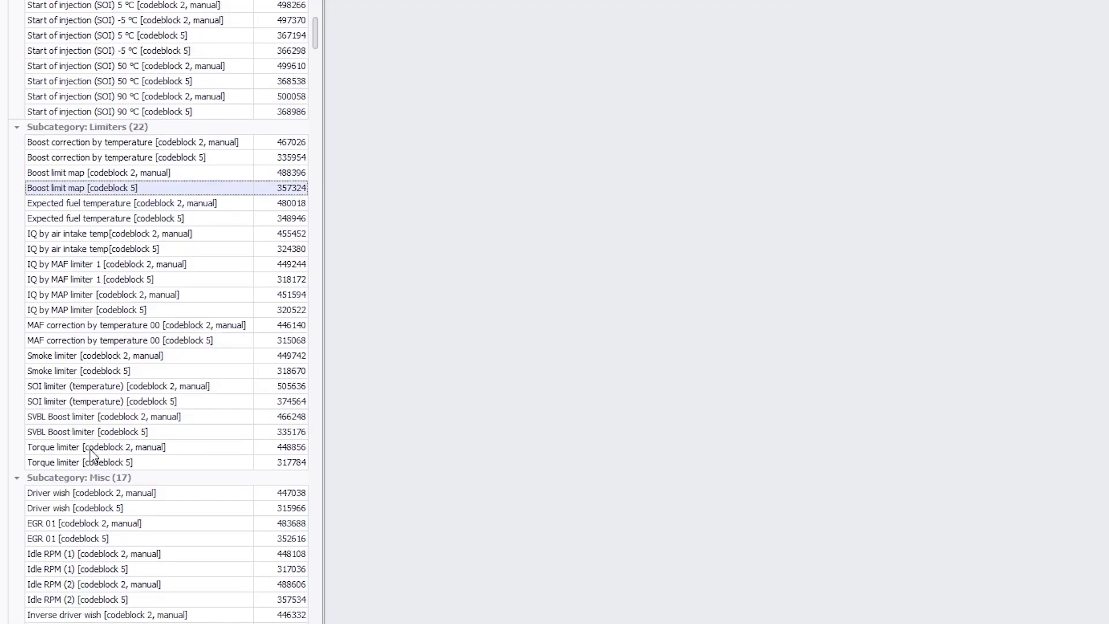
pyautogui.doubleClick(85, 357)
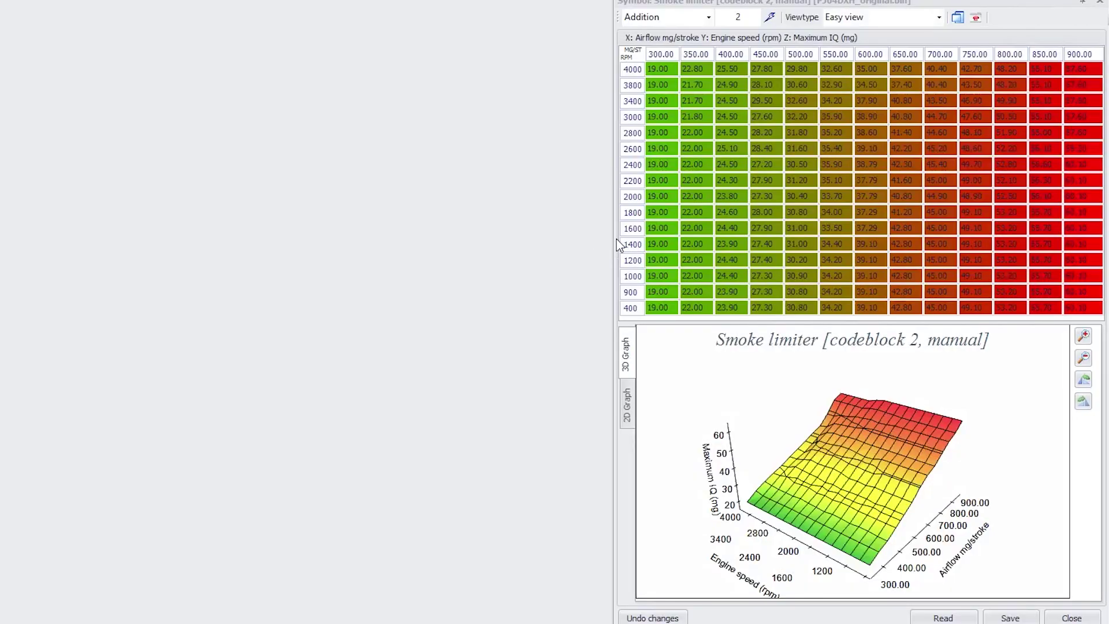
pyautogui.moveTo(611, 237); pyautogui.dragTo(83, 268)
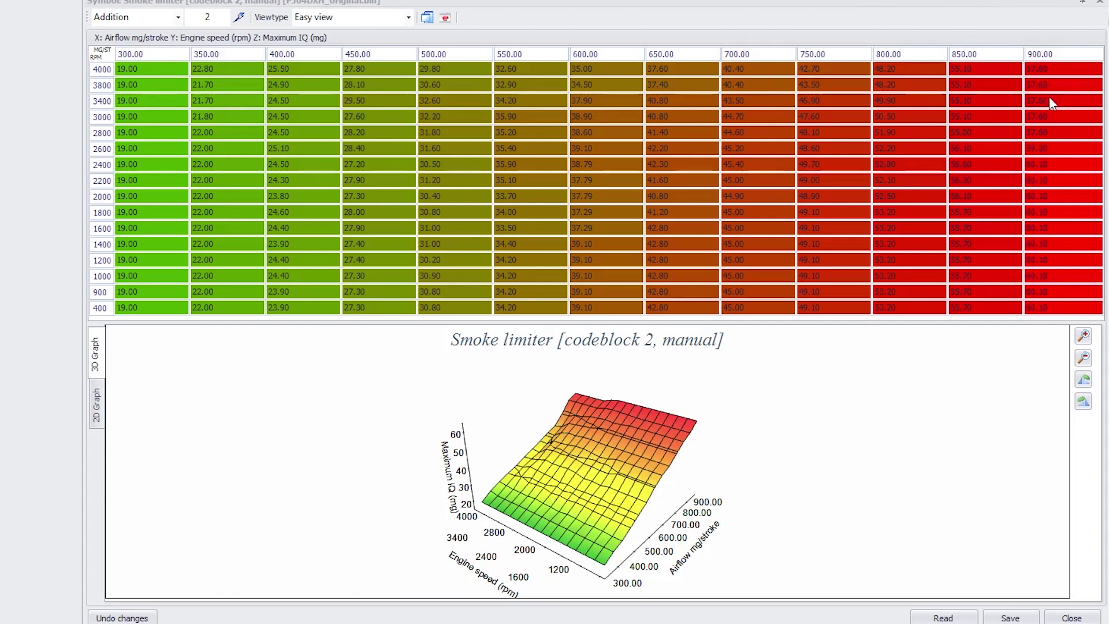
# Step: Add 2 mg to every cell of the Smoke limiter map
pyautogui.click(1043, 68)
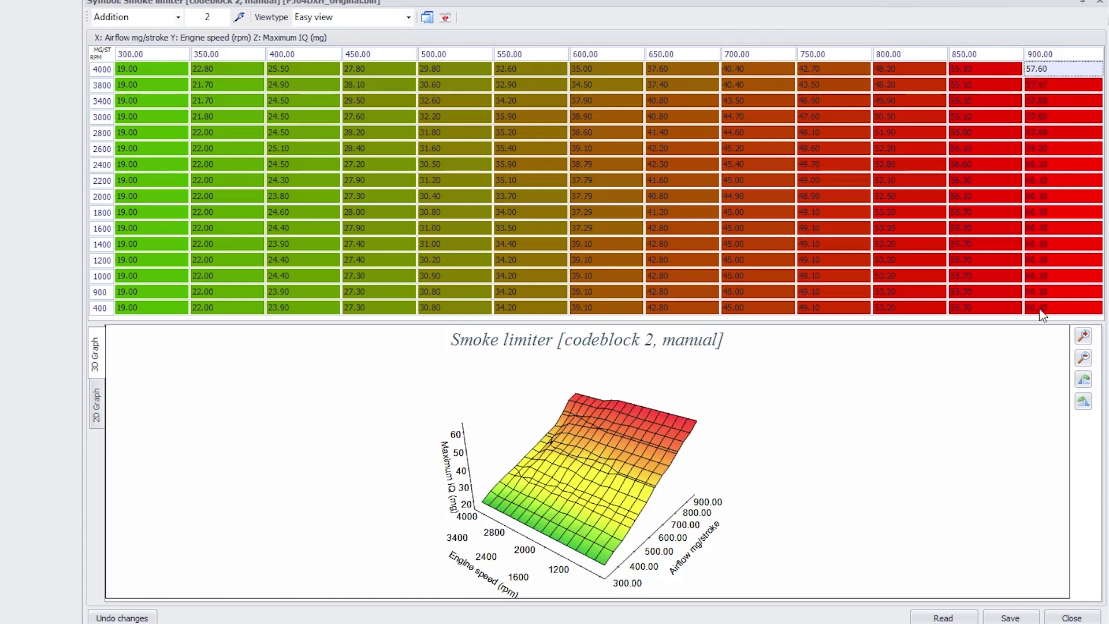
pyautogui.hotkey('ctrl', 'a')
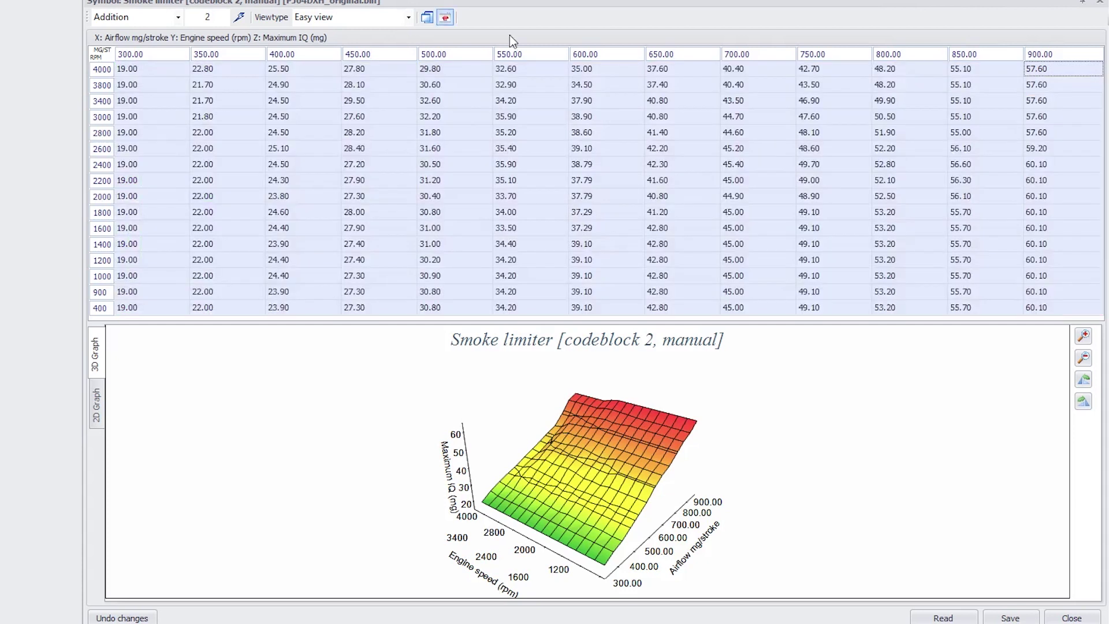
pyautogui.click(238, 17)
pyautogui.click(260, 132)
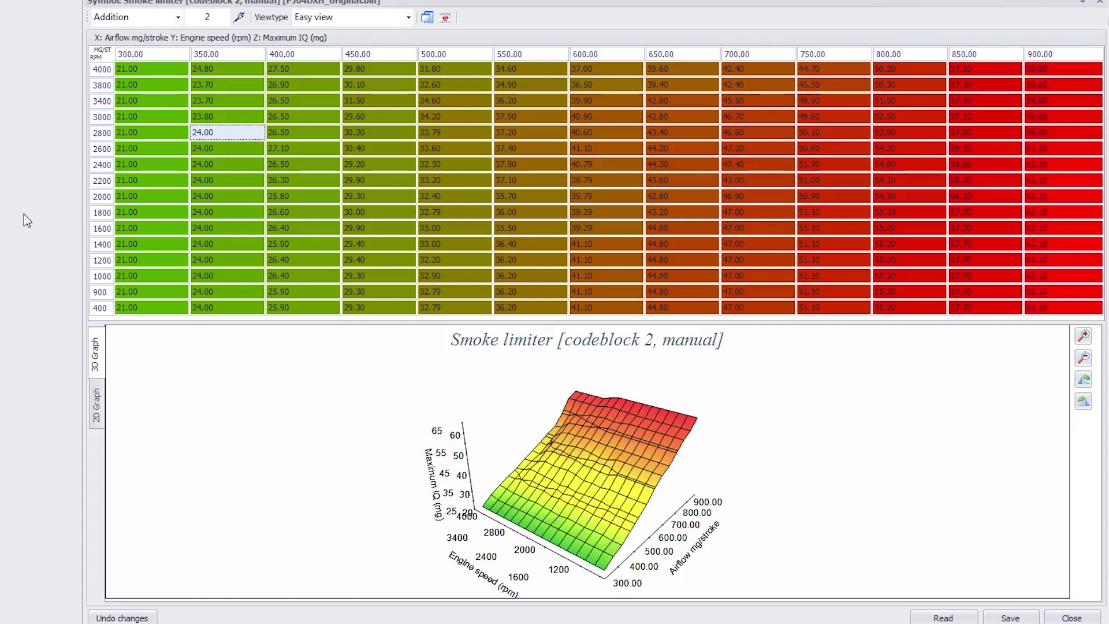
# Step: Raise the Smoke limiter rows from 2000 to 3000 rpm by 6 mg in additions of 2, and inspect the enlarged 3D graph
pyautogui.click(107, 196)
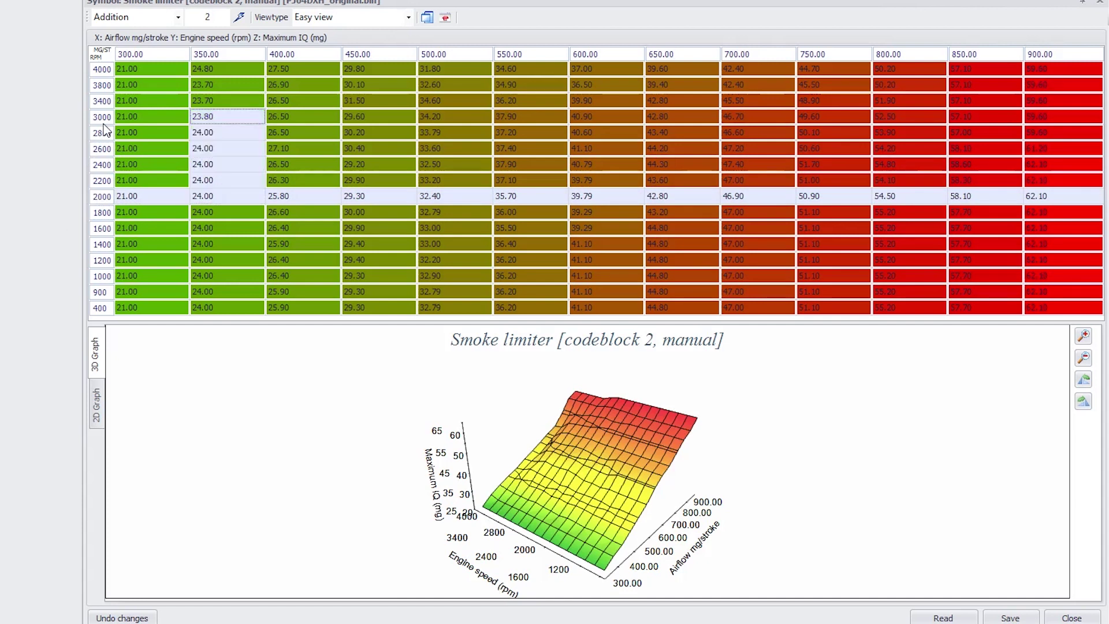
pyautogui.moveTo(121, 116); pyautogui.dragTo(1107, 200)
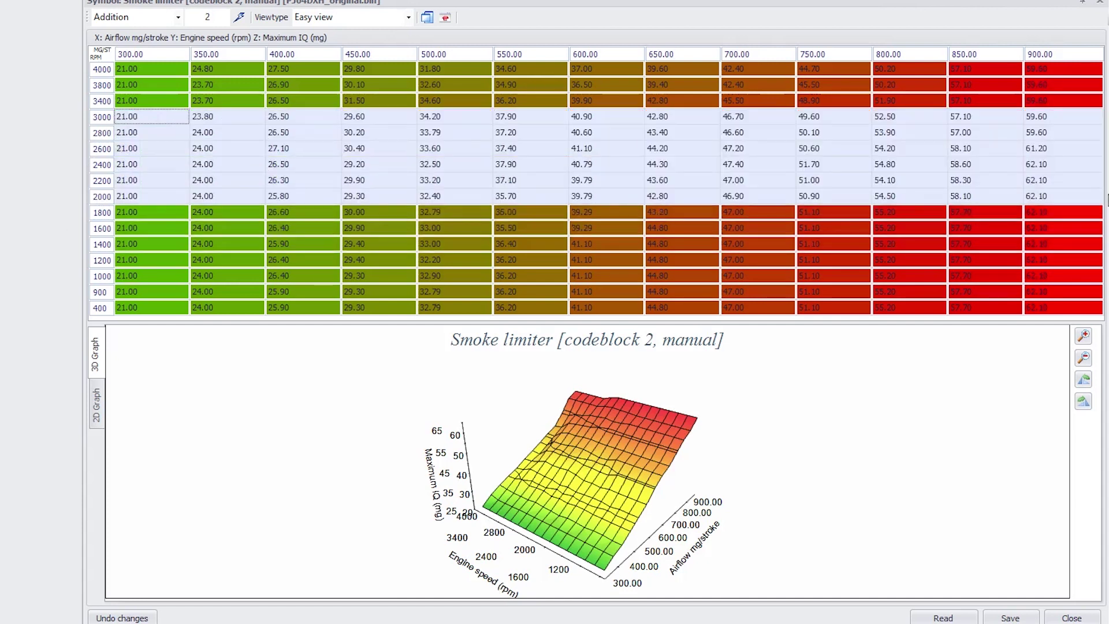
pyautogui.click(238, 19)
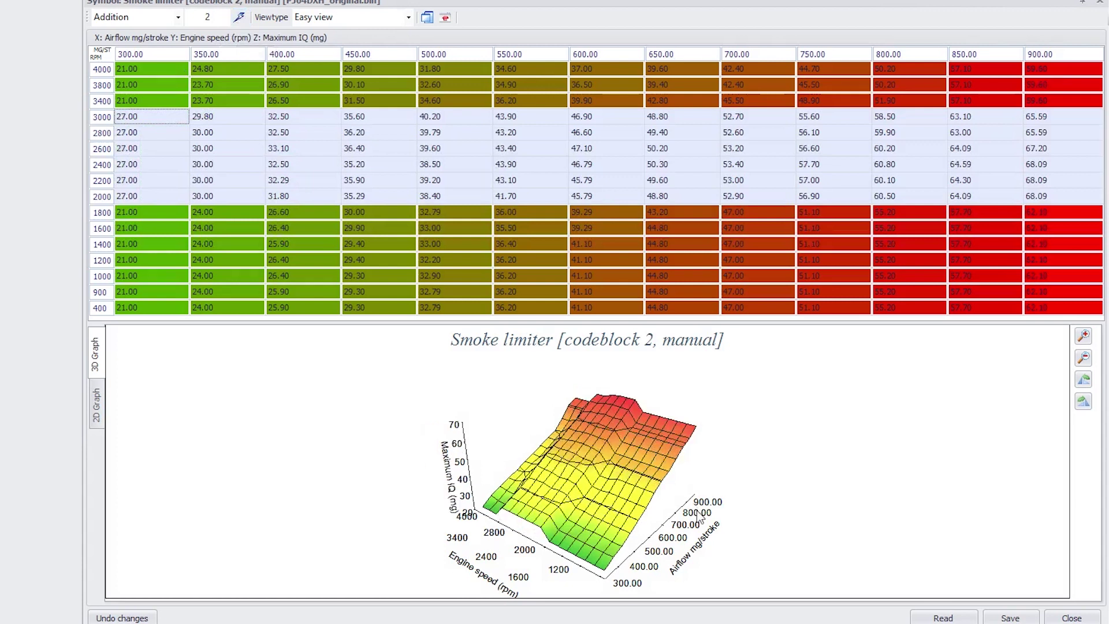
pyautogui.moveTo(698, 515); pyautogui.dragTo(523, 402)
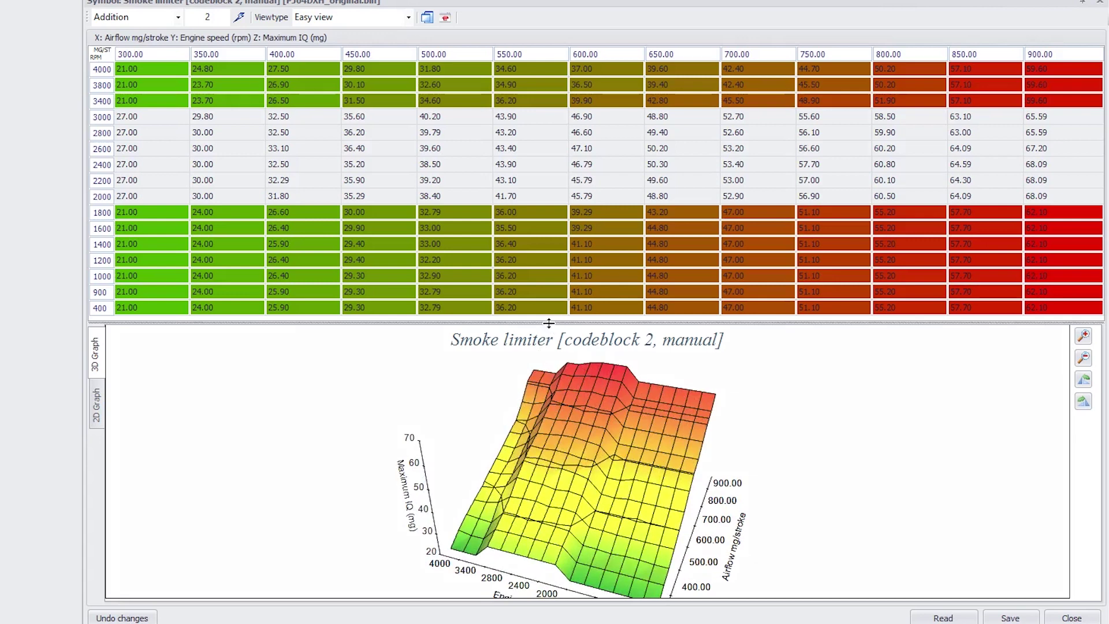
pyautogui.moveTo(552, 321); pyautogui.dragTo(523, 184)
pyautogui.moveTo(572, 432); pyautogui.dragTo(639, 363)
pyautogui.click(500, 170)
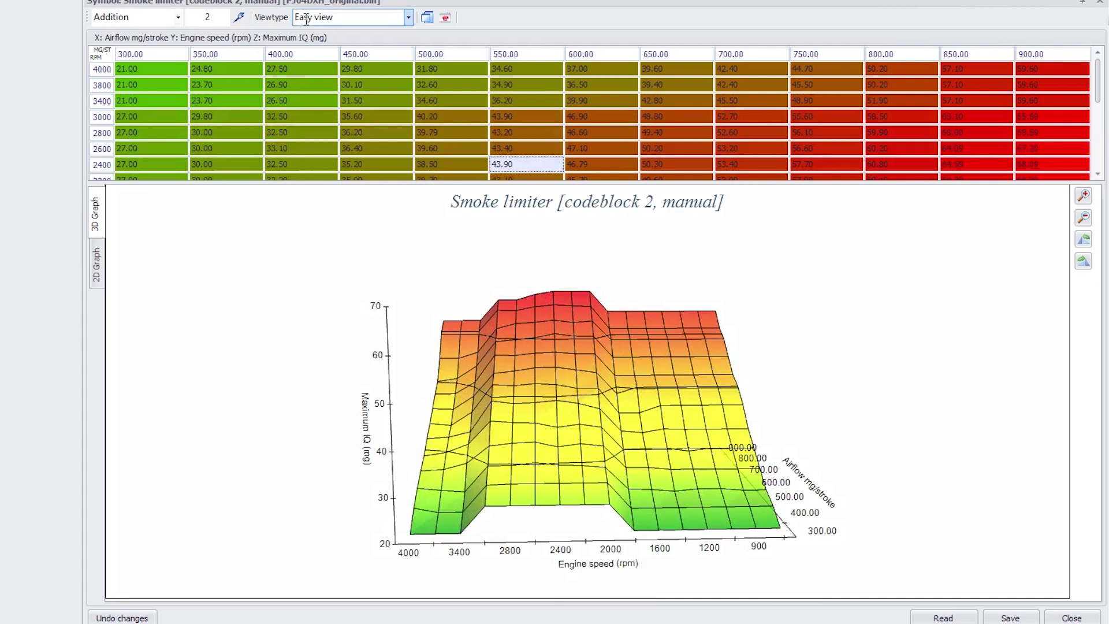
# Step: Switch the Smoke limiter map to Hex view, enlarge its table and highlight the 0BB8 column
pyautogui.click(408, 17)
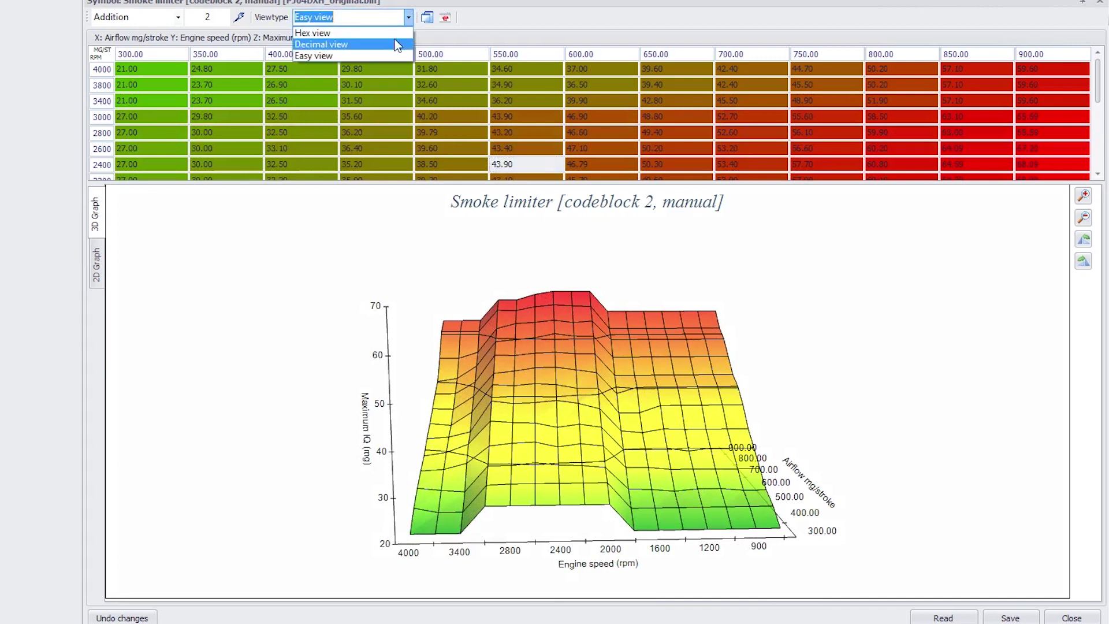
pyautogui.click(390, 33)
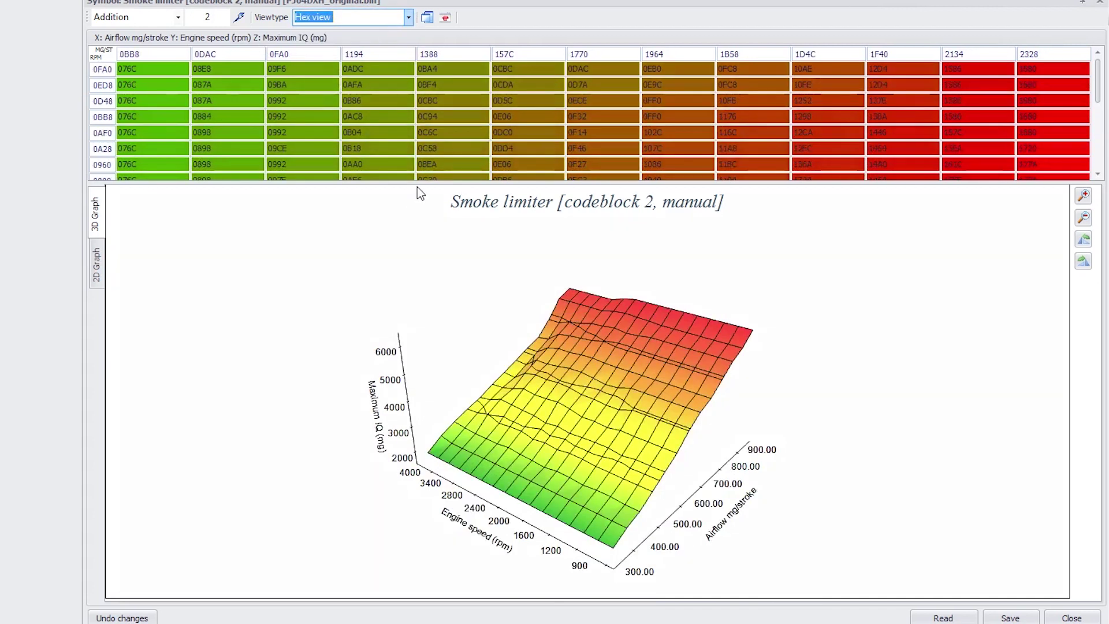
pyautogui.moveTo(417, 186); pyautogui.dragTo(445, 459)
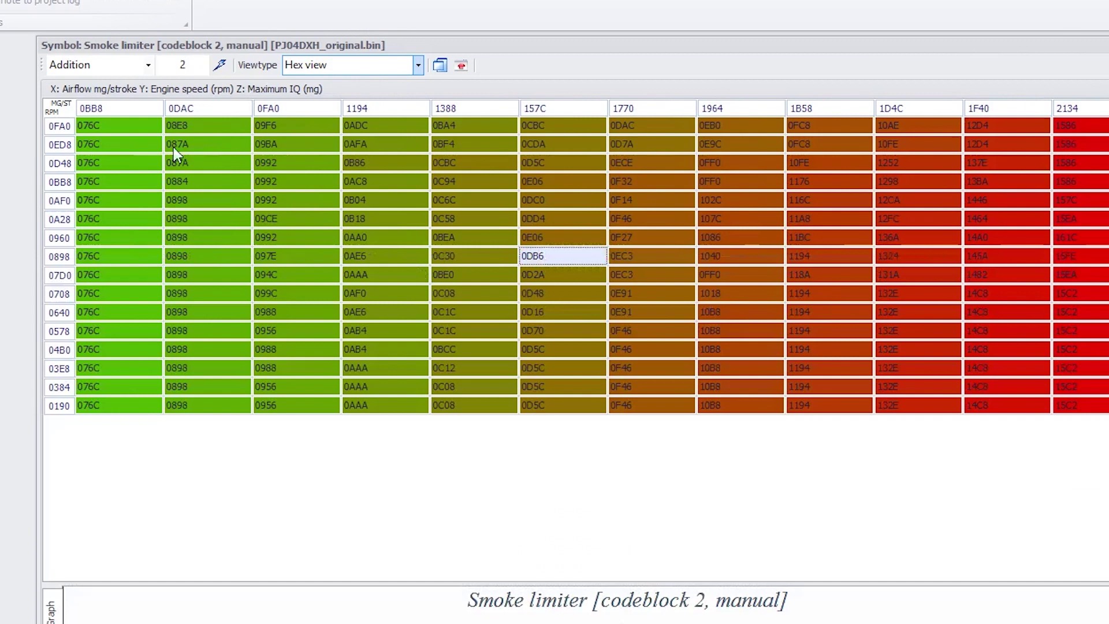
pyautogui.moveTo(149, 69); pyautogui.dragTo(148, 88)
pyautogui.moveTo(113, 148); pyautogui.dragTo(118, 405)
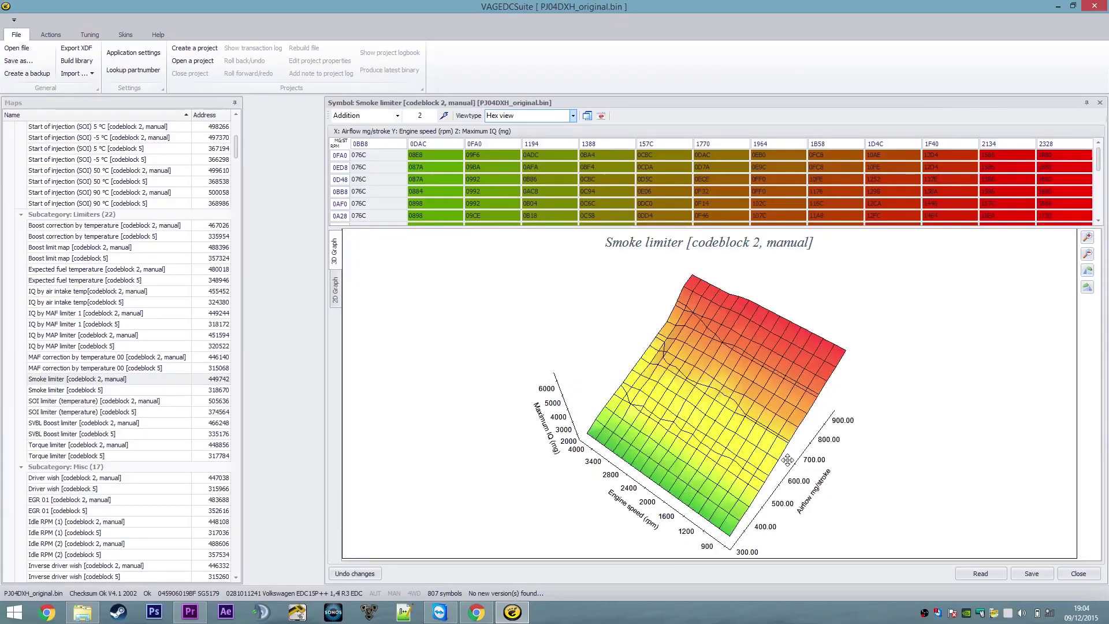
# Step: Examine the Smoke limiter's 3D surface from several angles and at closer zoom
pyautogui.moveTo(826, 457); pyautogui.dragTo(871, 404)
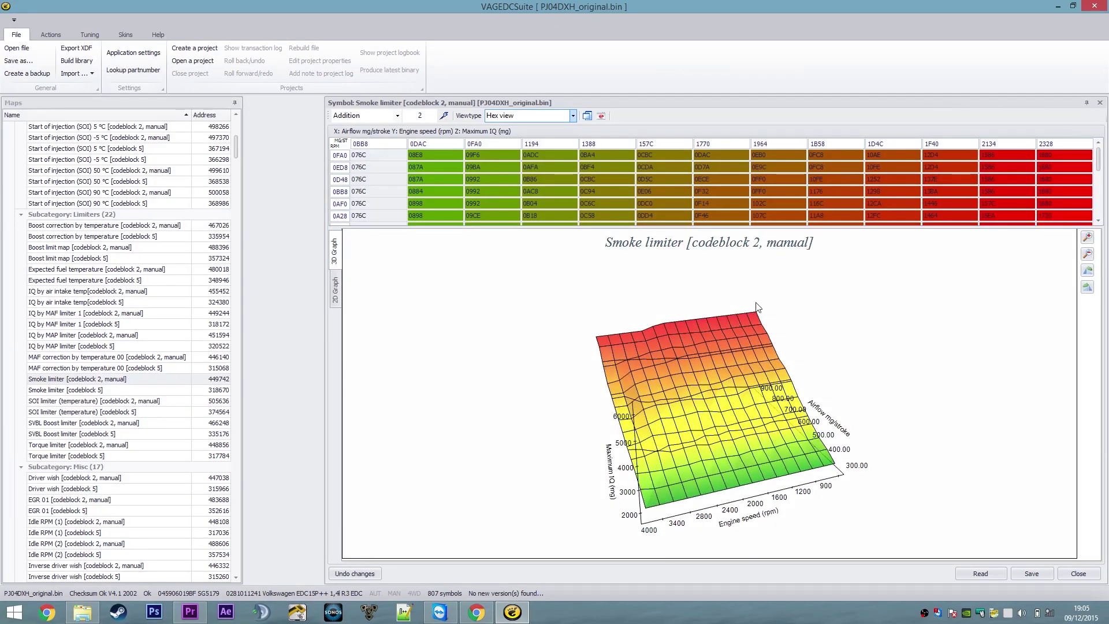
pyautogui.moveTo(758, 306); pyautogui.dragTo(606, 337)
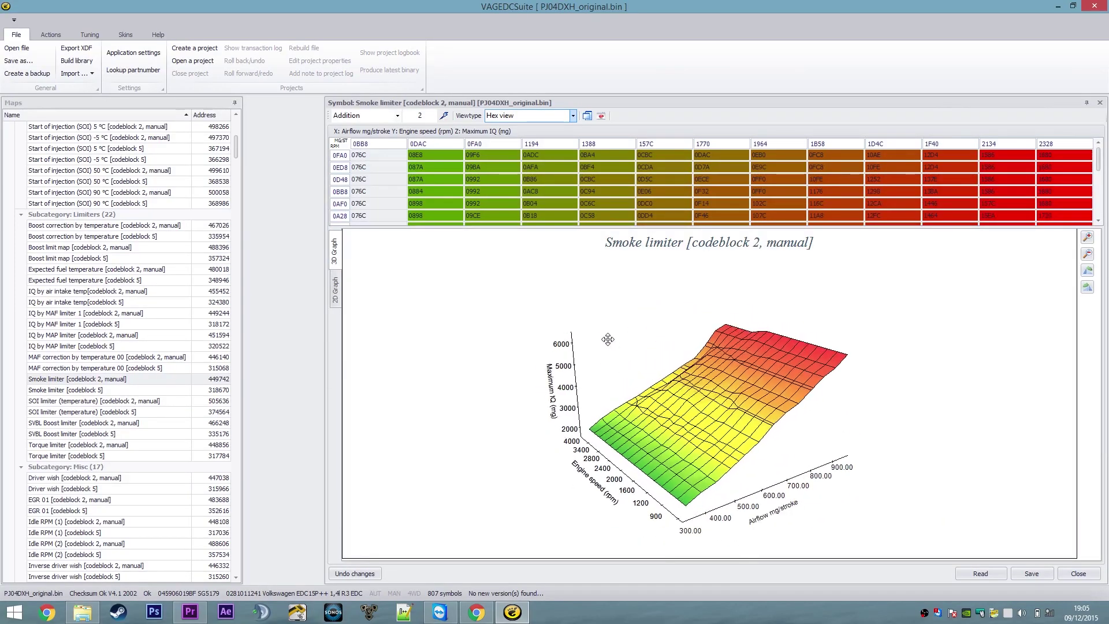
pyautogui.scroll(2, 711, 421)
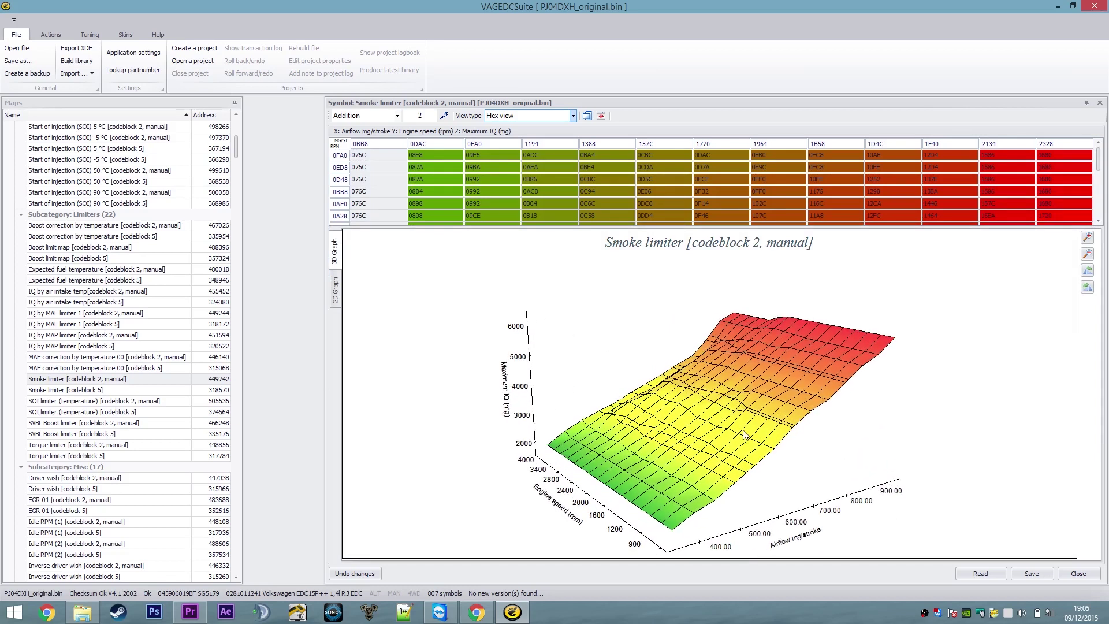
pyautogui.moveTo(753, 454); pyautogui.dragTo(780, 470)
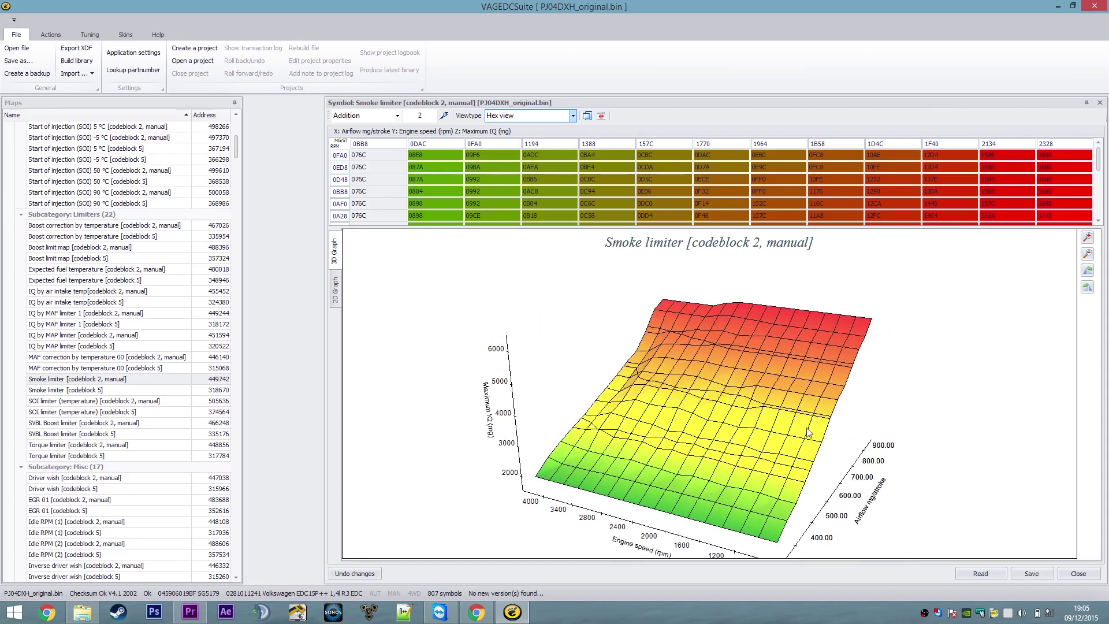
pyautogui.moveTo(810, 432); pyautogui.dragTo(867, 437)
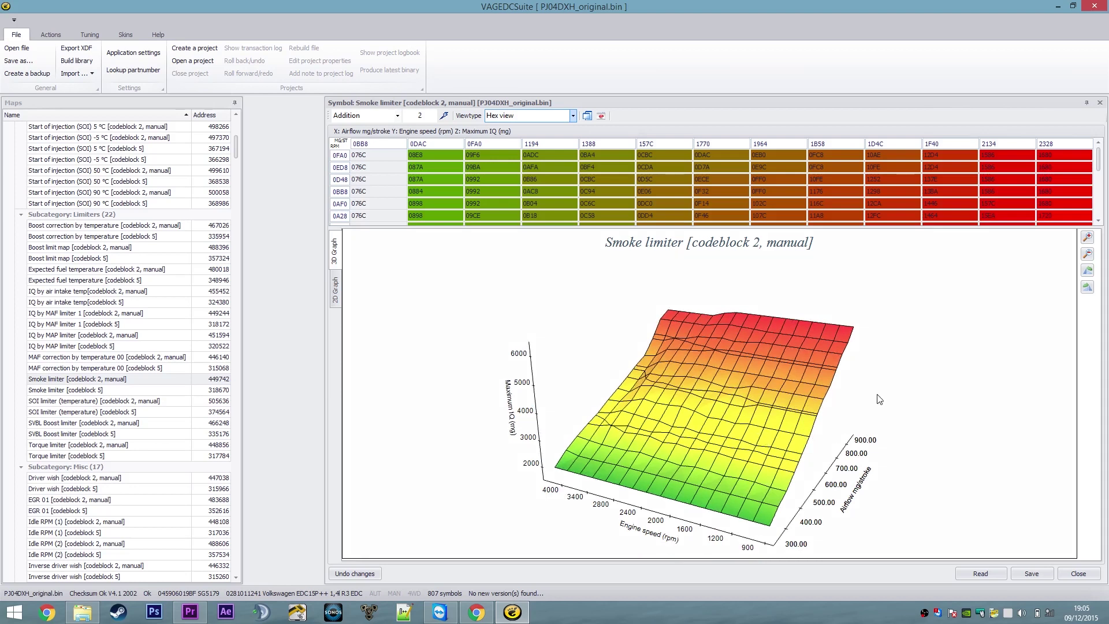